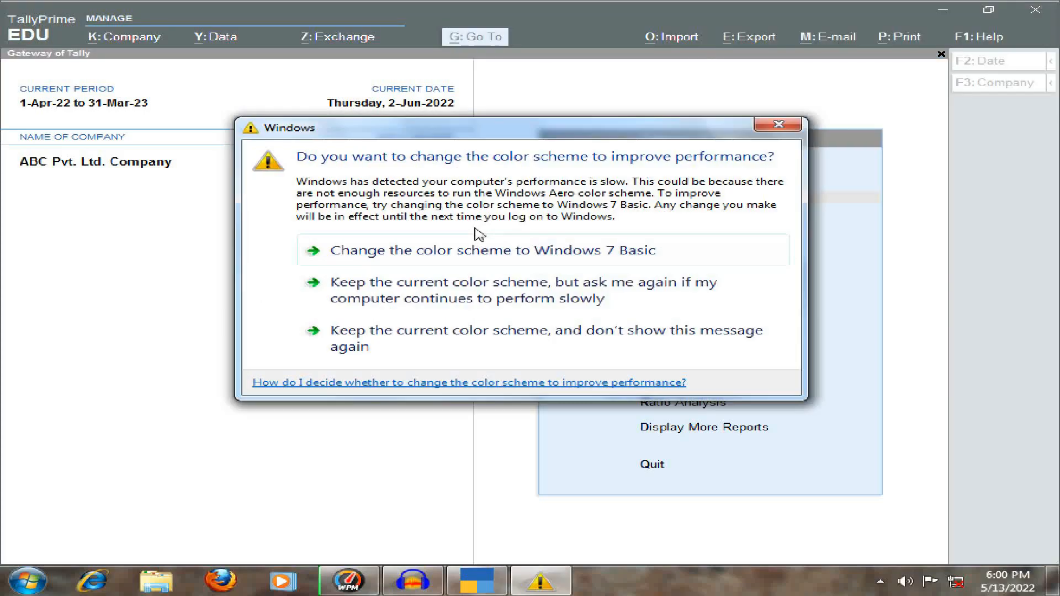
- Dismiss the Windows color scheme prompt and start a new ledger master named Customer
click(778, 124)
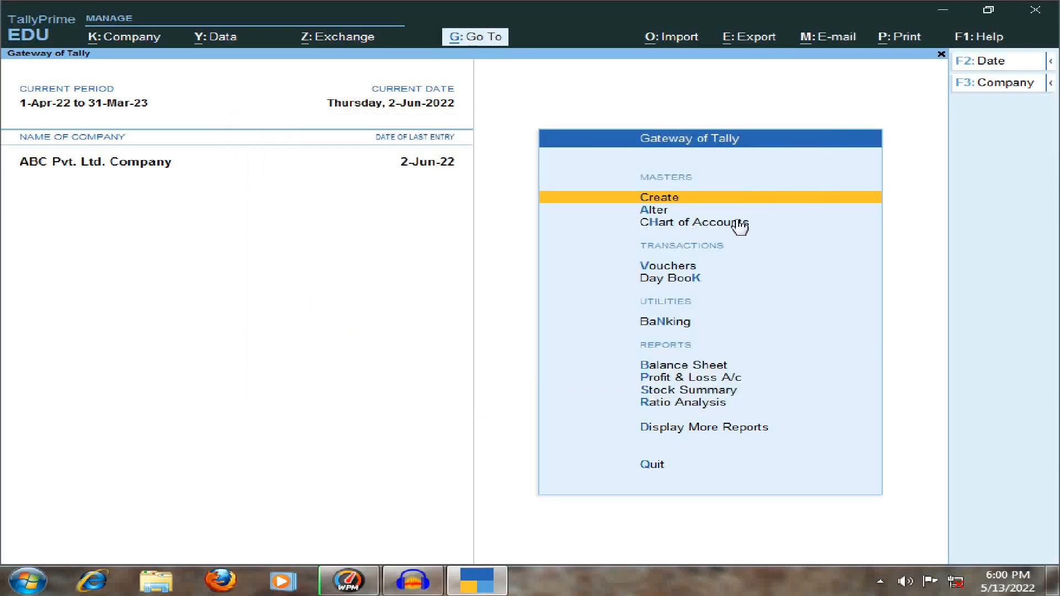
click(680, 203)
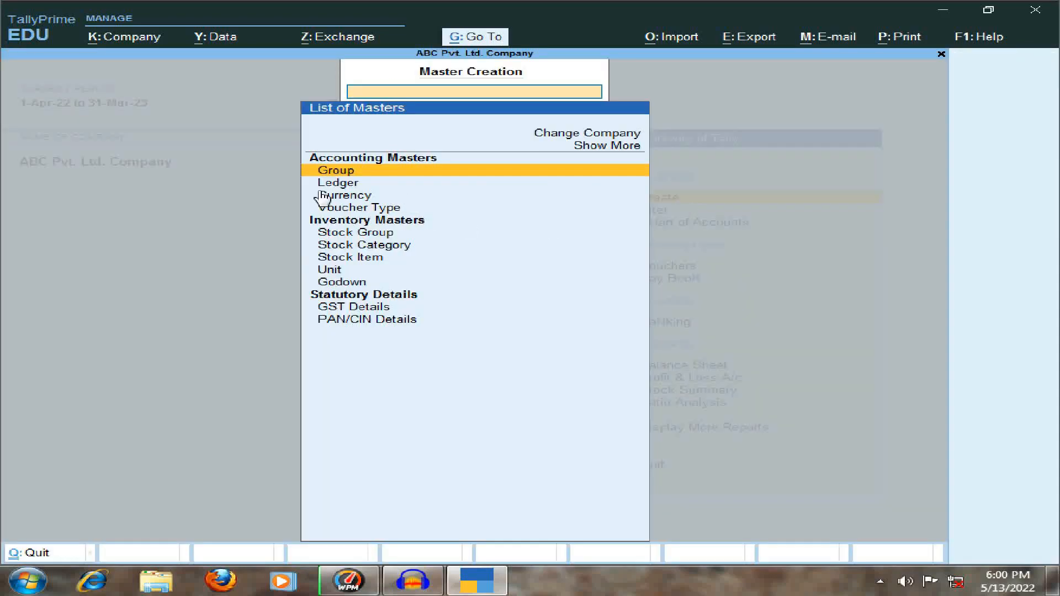
key(Down)
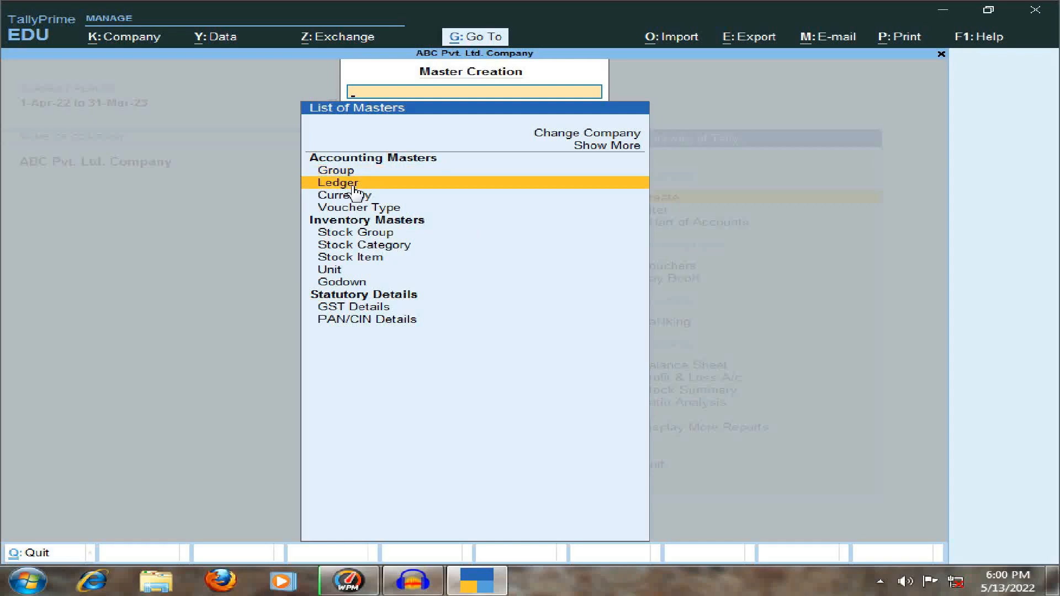
click(354, 186)
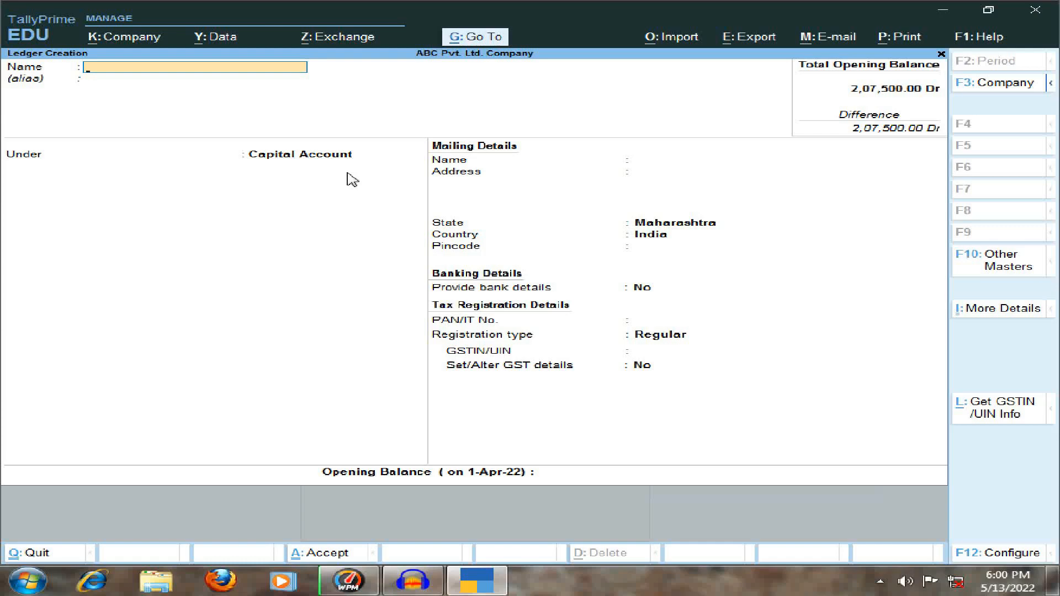
text(Customer)
key(Return)
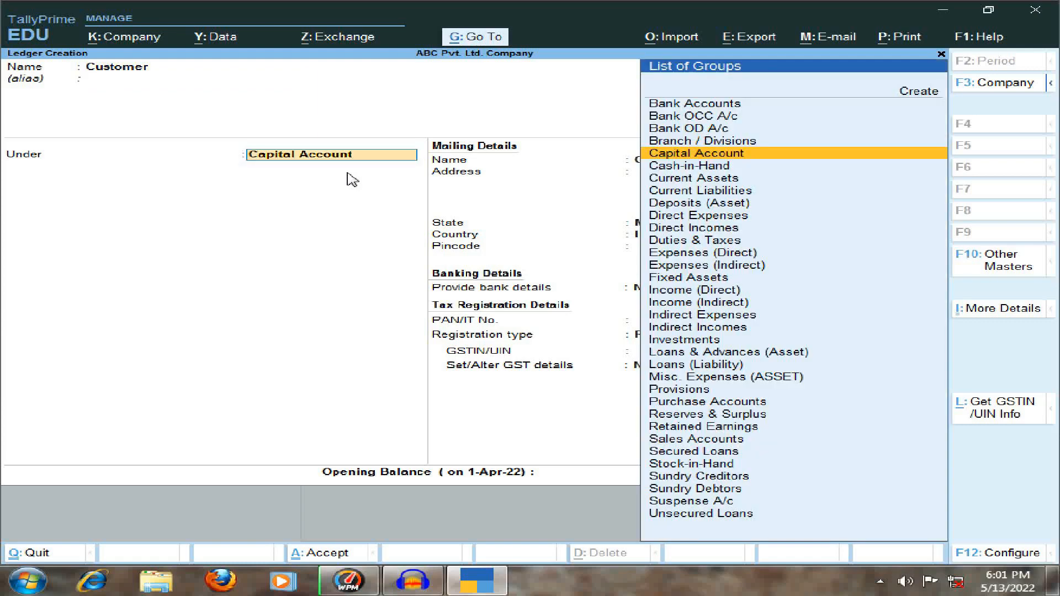
- Place the Customer ledger under the Sundry Debtors group
text(S)
key(Down)
key(Down)
key(Down)
key(Down)
key(Down)
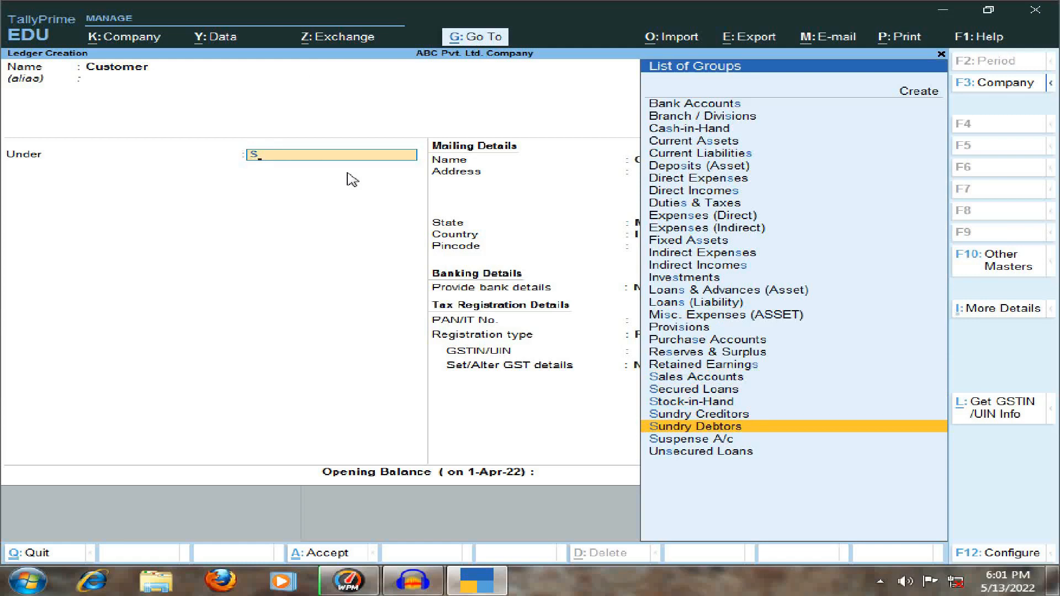
key(Return)
- Keep the default bill-by-bill, mailing, banking and tax details for the Customer ledger, leave its opening balance blank, and save it
key(Return)
key(Return)
key(Return)
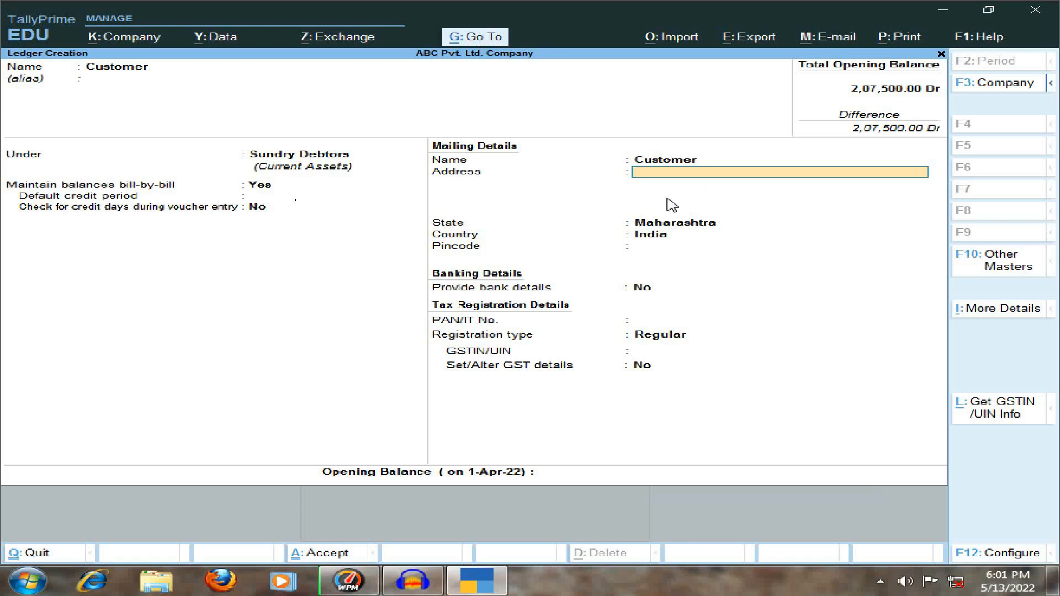
key(Return)
key(Return)
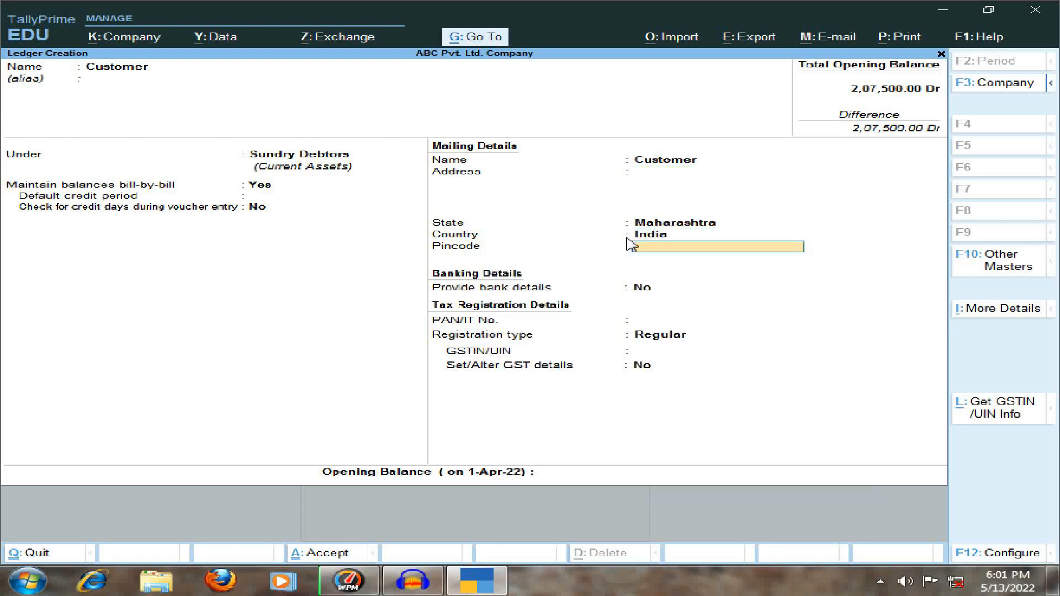
key(Return)
key(Return)
key(Return)
key(Return)
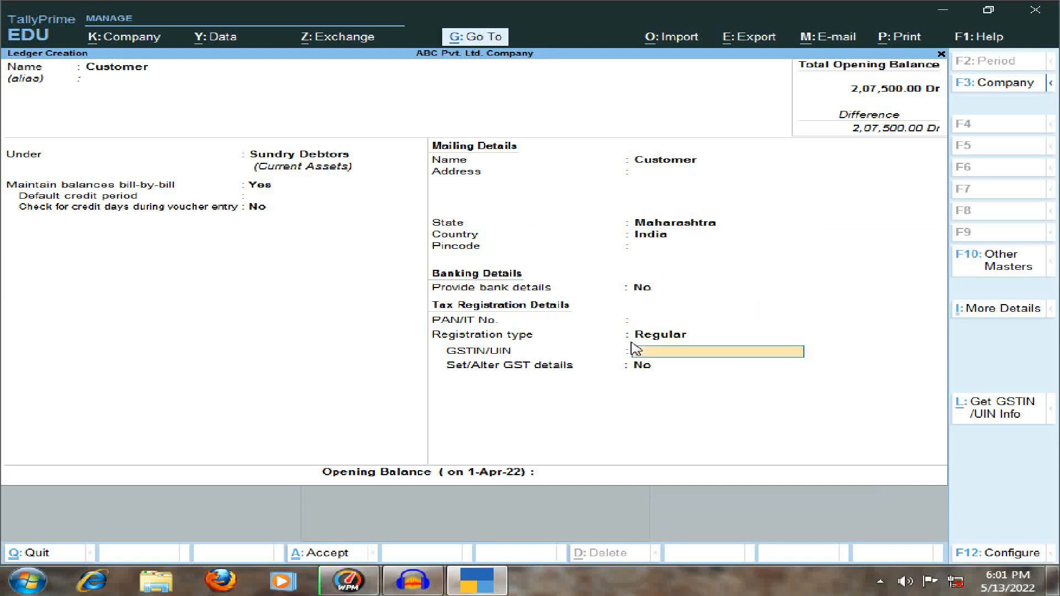
key(Return)
key(Return)
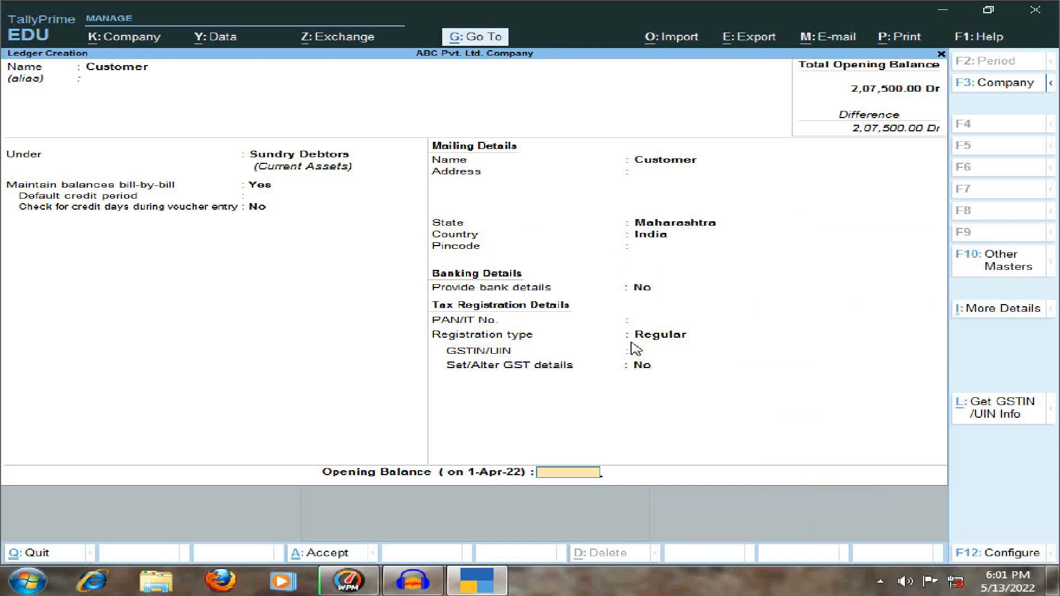
key(Return)
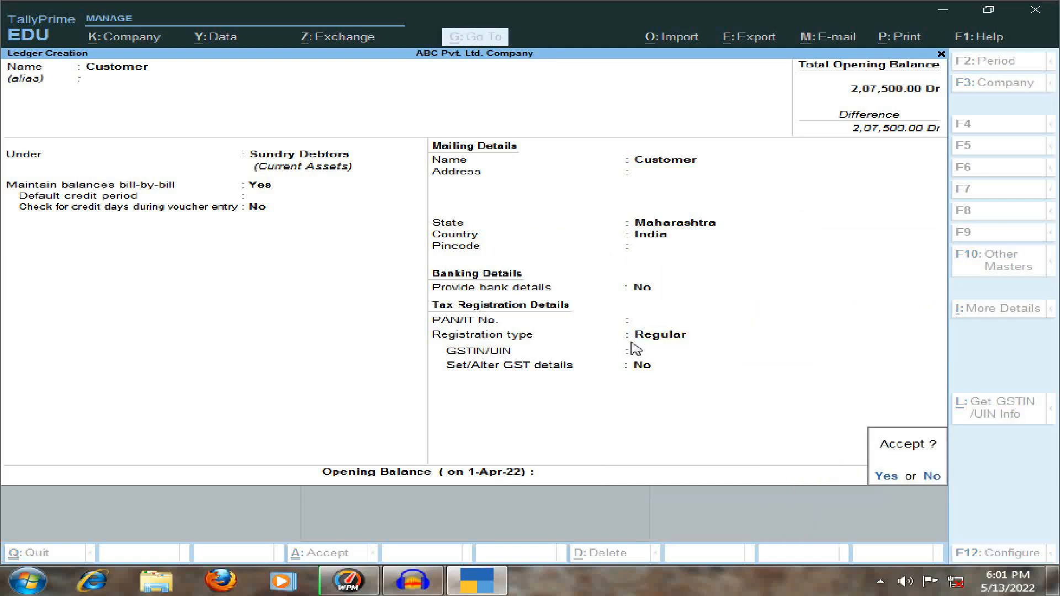
key(Return)
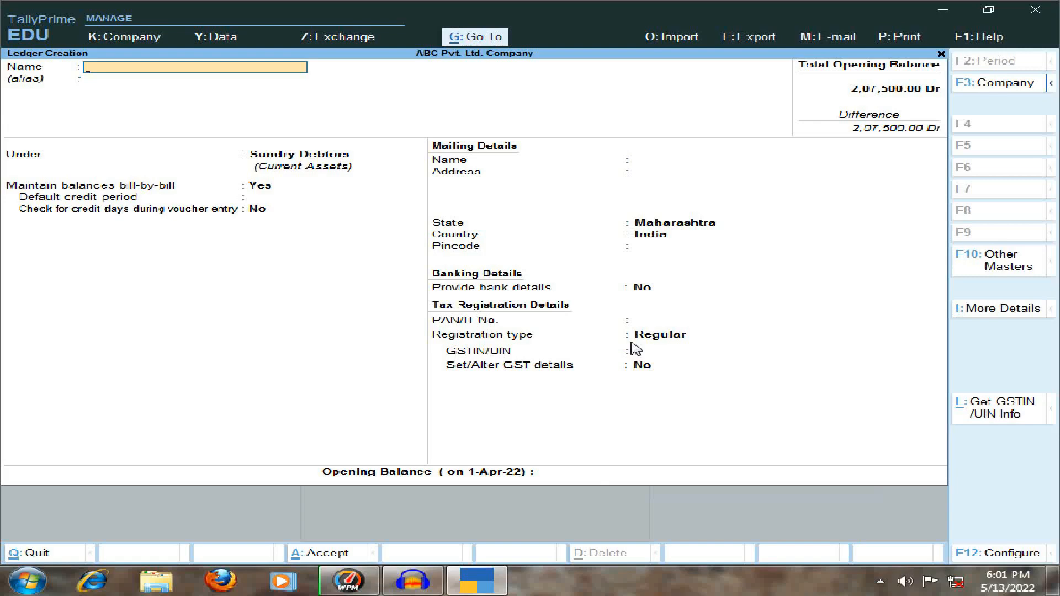
- Start another ledger named Sales and place it under the Sales Accounts group
text(Sales)
key(Return)
key(Return)
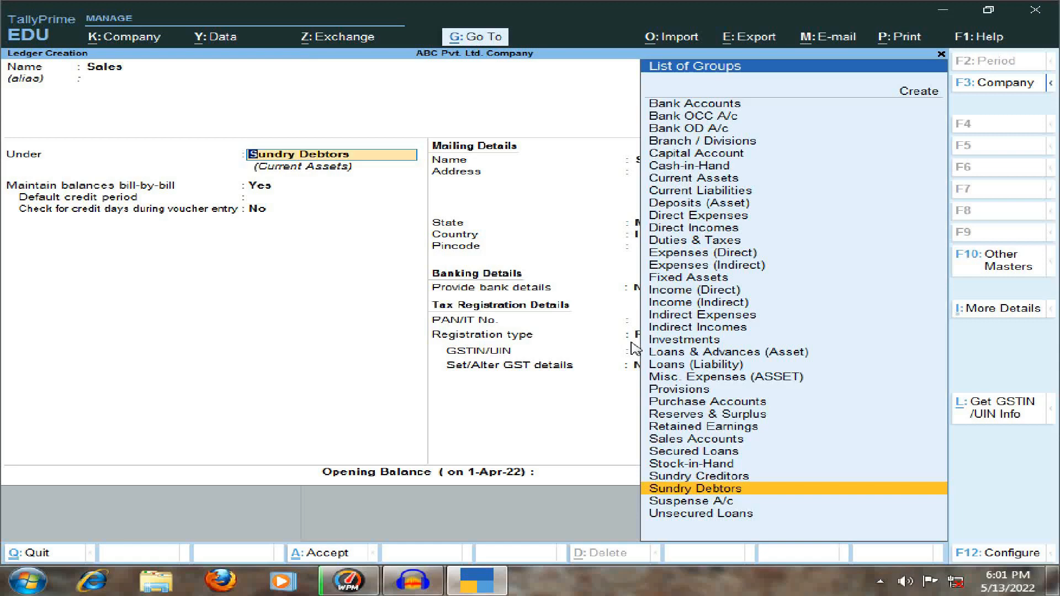
text(S)
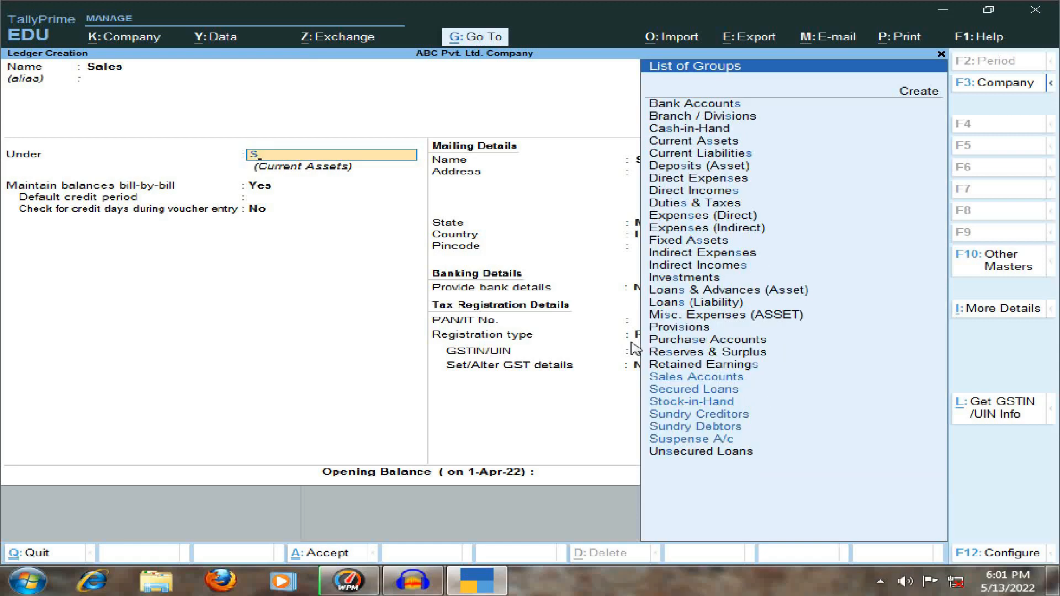
key(Down)
key(Down)
key(Up)
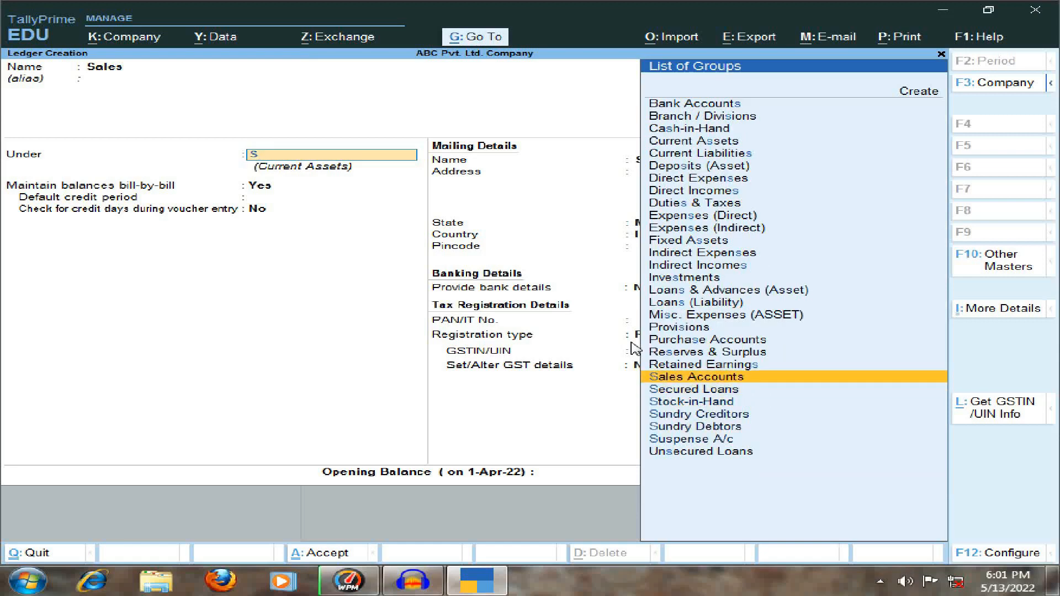
key(Return)
- Save the Sales ledger with its default GST and banking details, and return to the Gateway of Tally
key(Return)
key(Return)
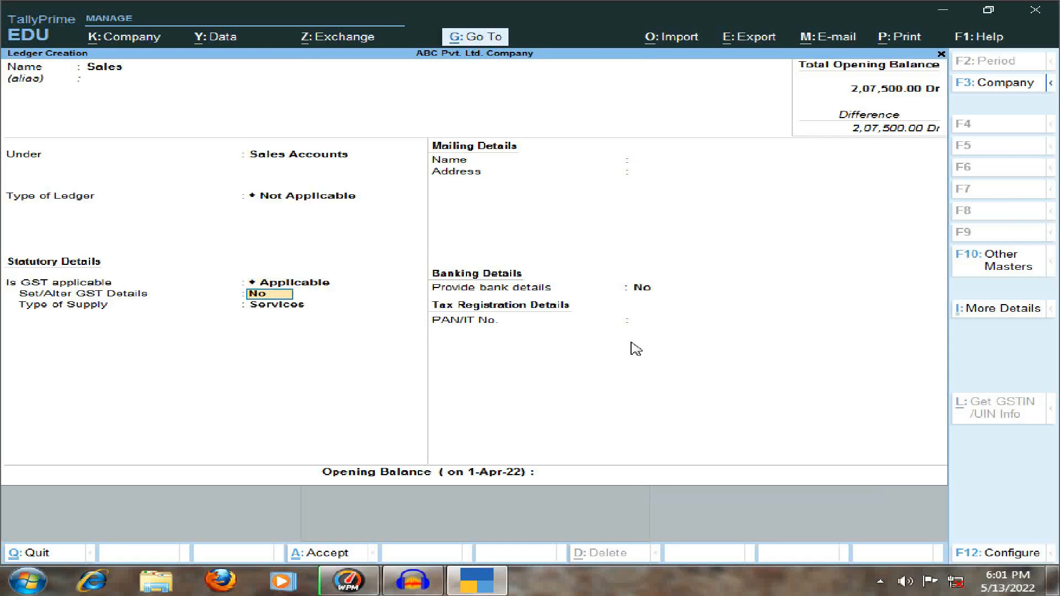
key(Return)
key(Return)
key(Return)
key(Return)
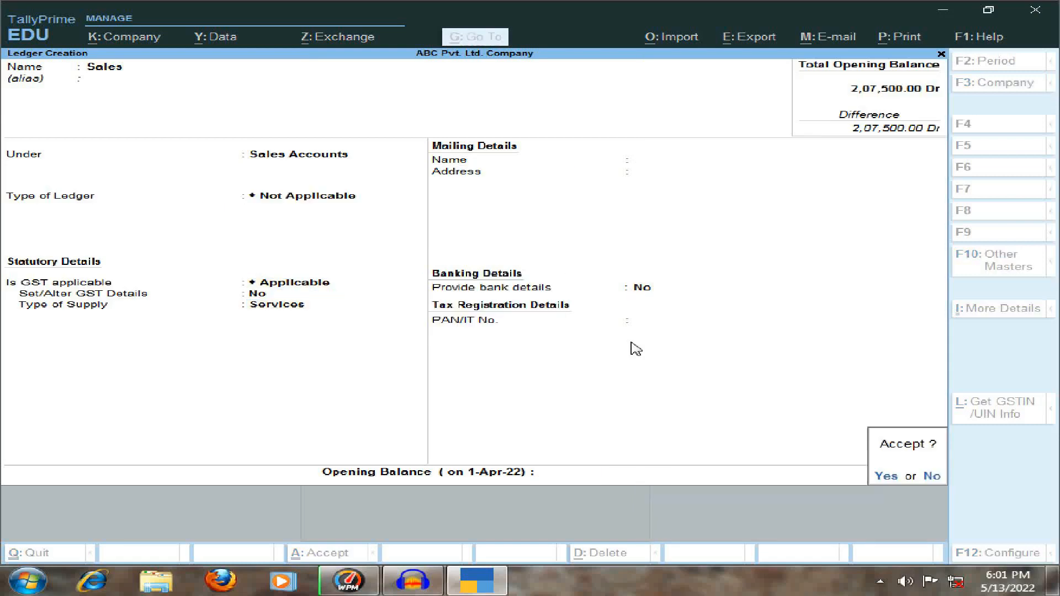
key(Return)
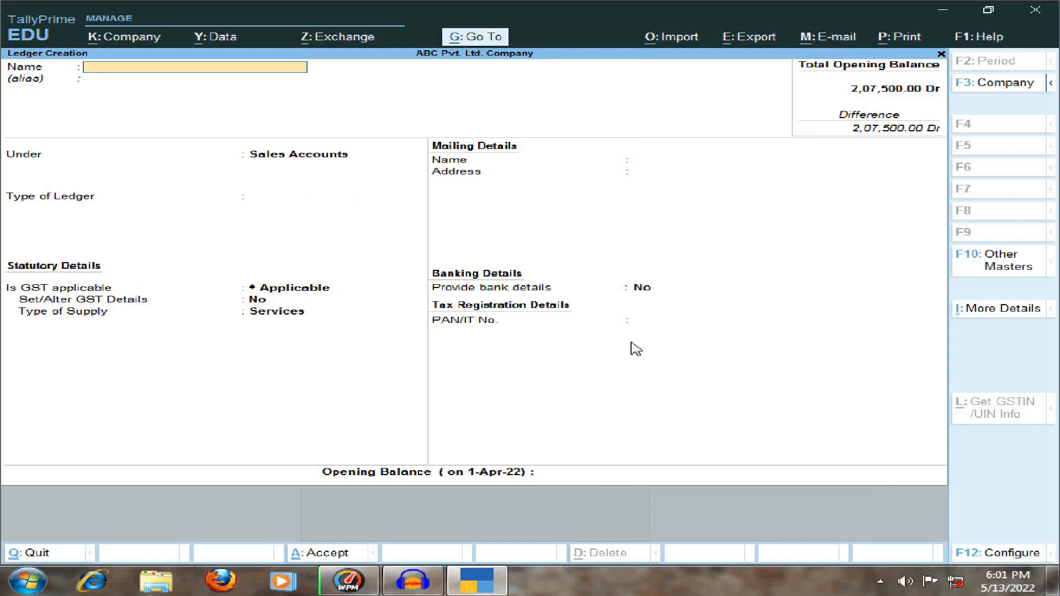
key(Escape)
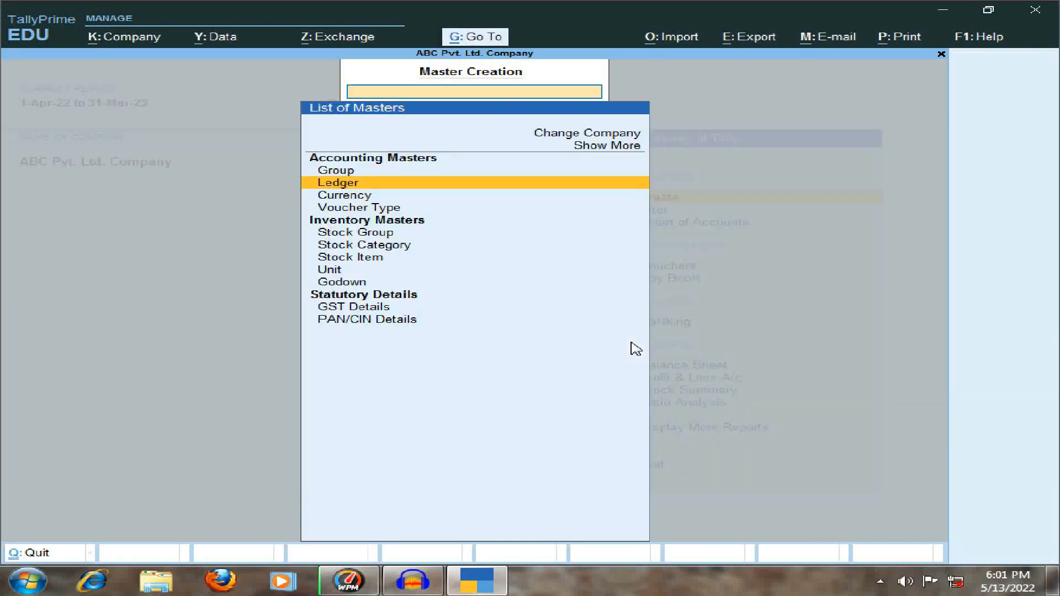
key(Escape)
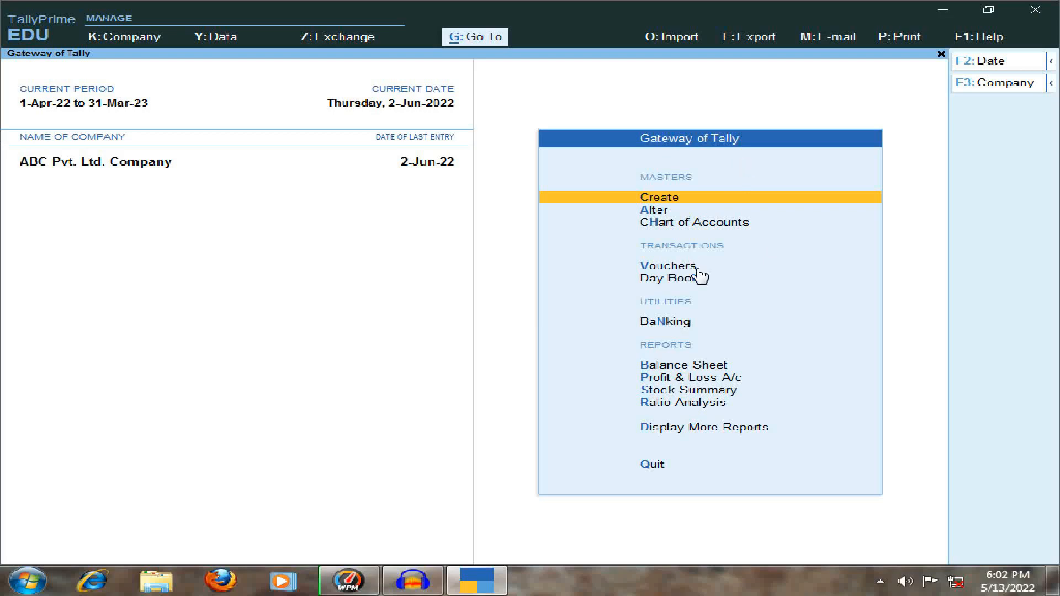
- Open voucher entry and switch the voucher type to Sales
key(Down)
key(Down)
key(Down)
key(Down)
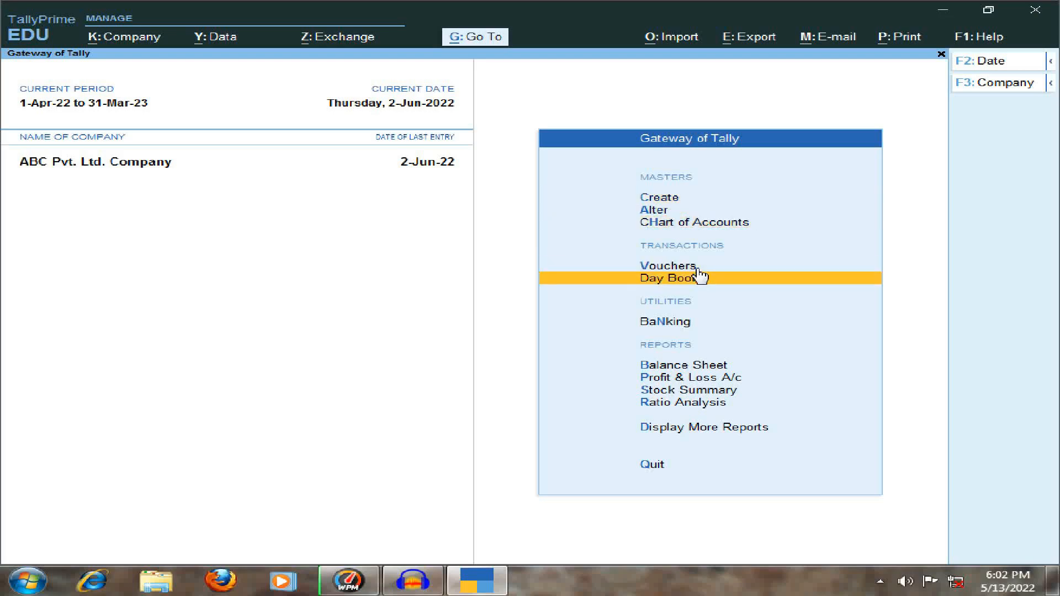
key(Up)
key(Return)
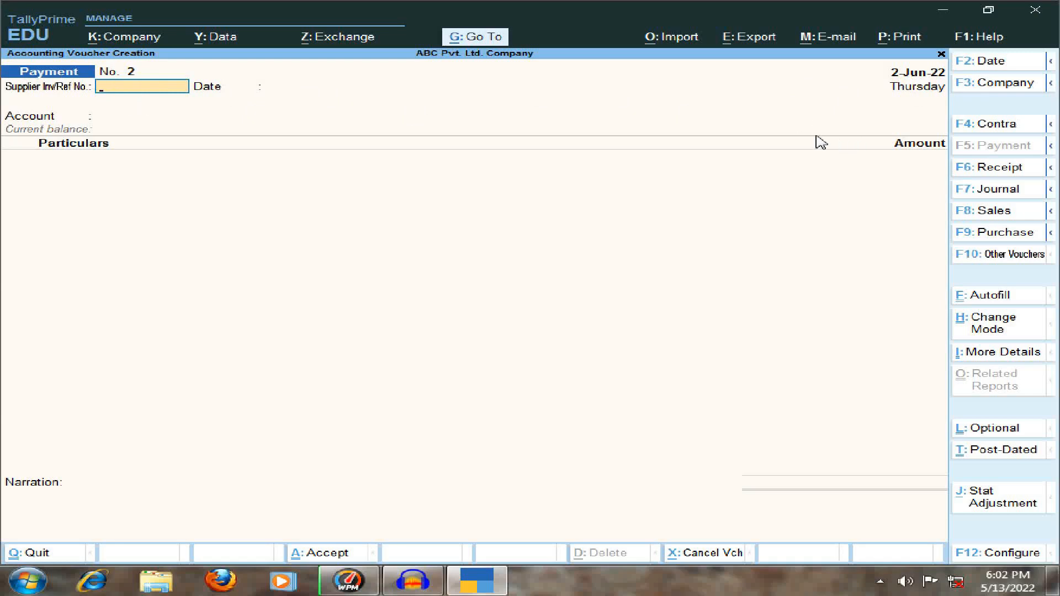
click(979, 211)
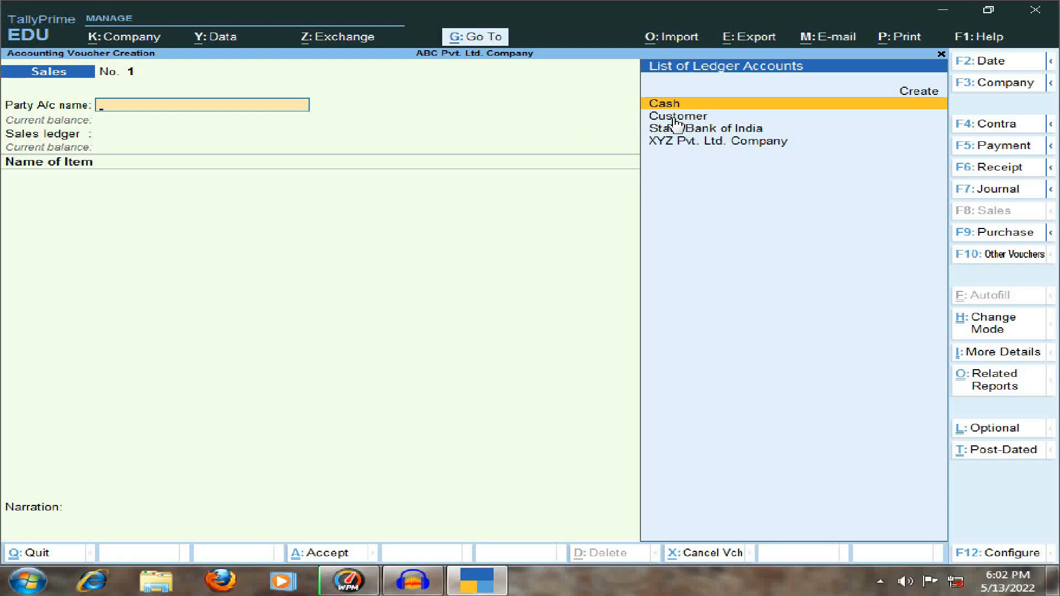
- Choose Customer as the sales voucher's party account and leave all dispatch details blank
key(Down)
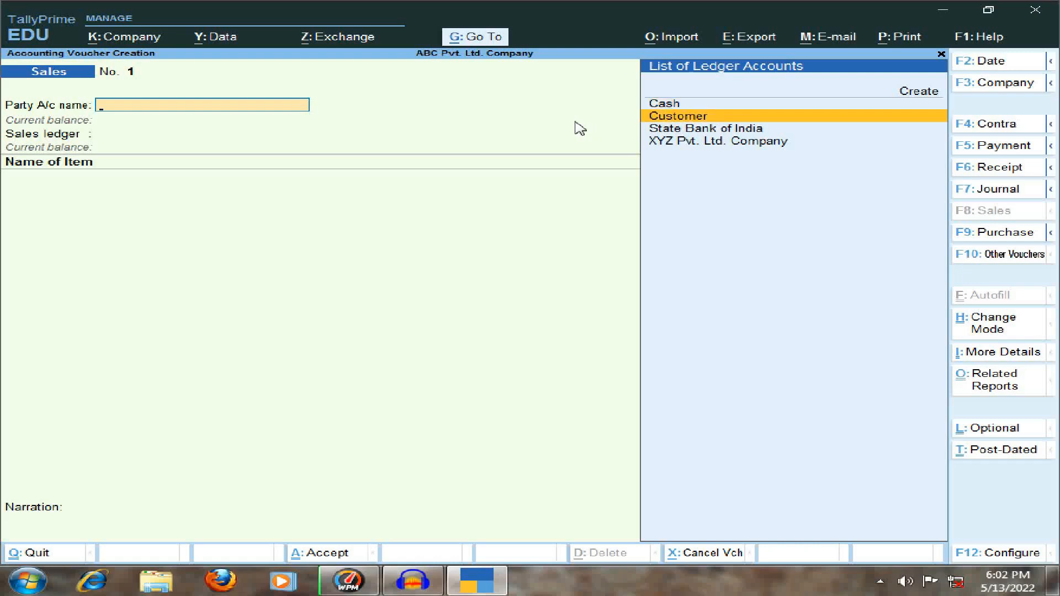
key(Return)
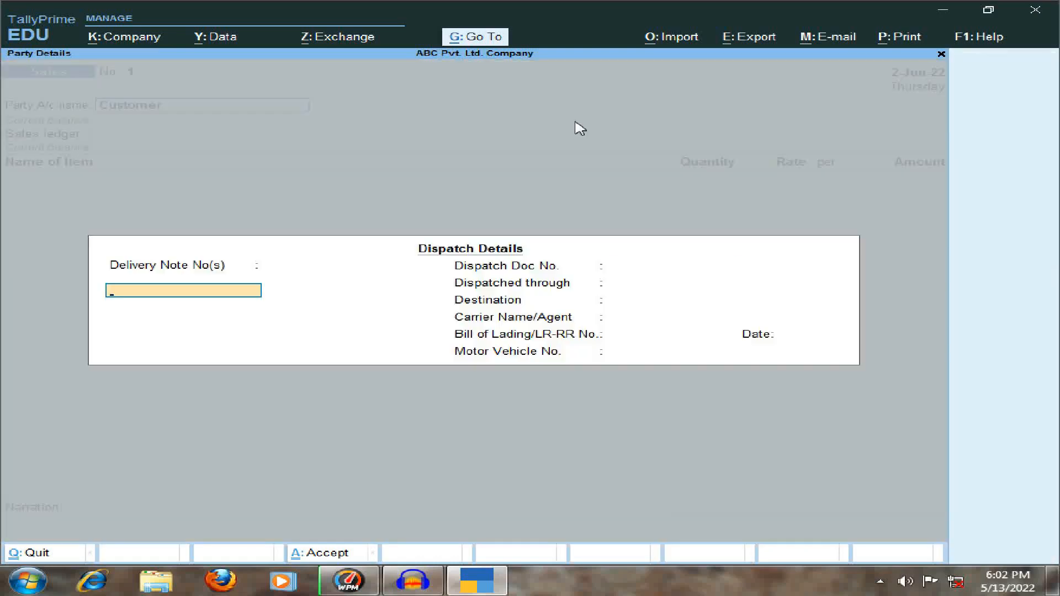
key(Return)
key(Return)
key(Return)
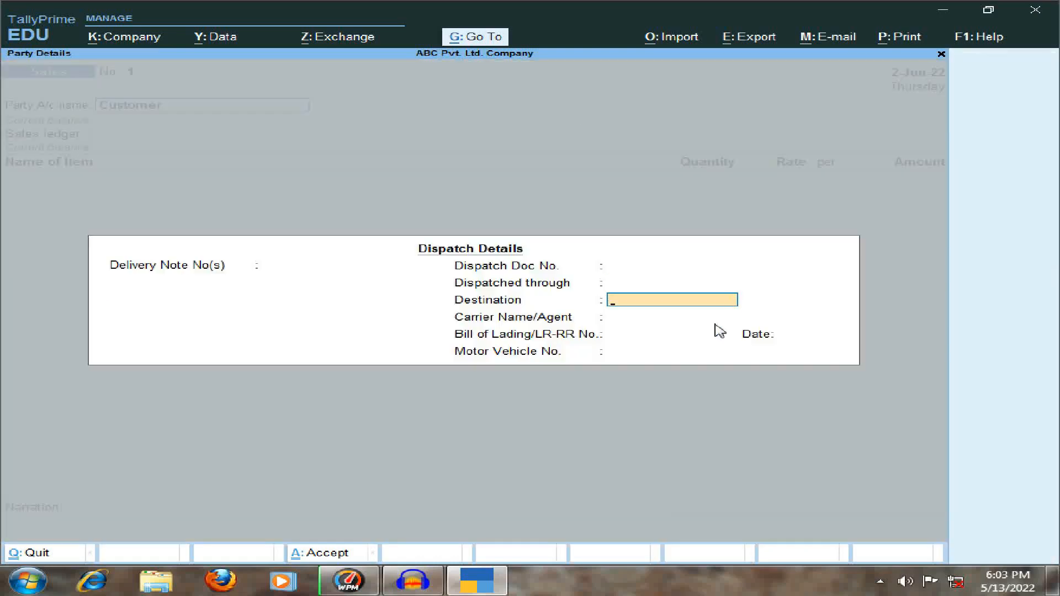
key(Return)
key(Return)
key(Return)
key(Return)
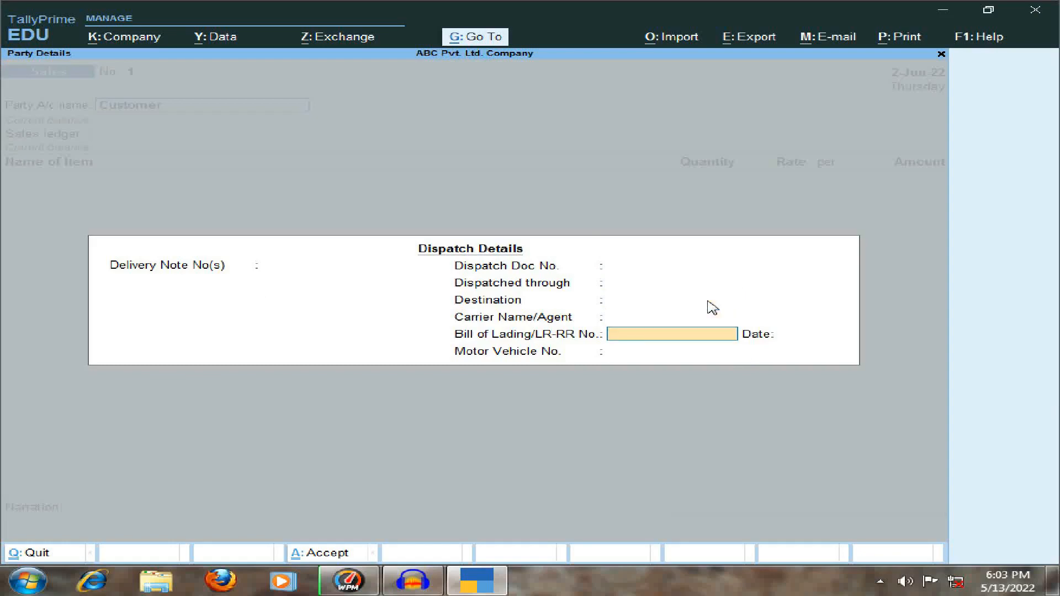
key(Return)
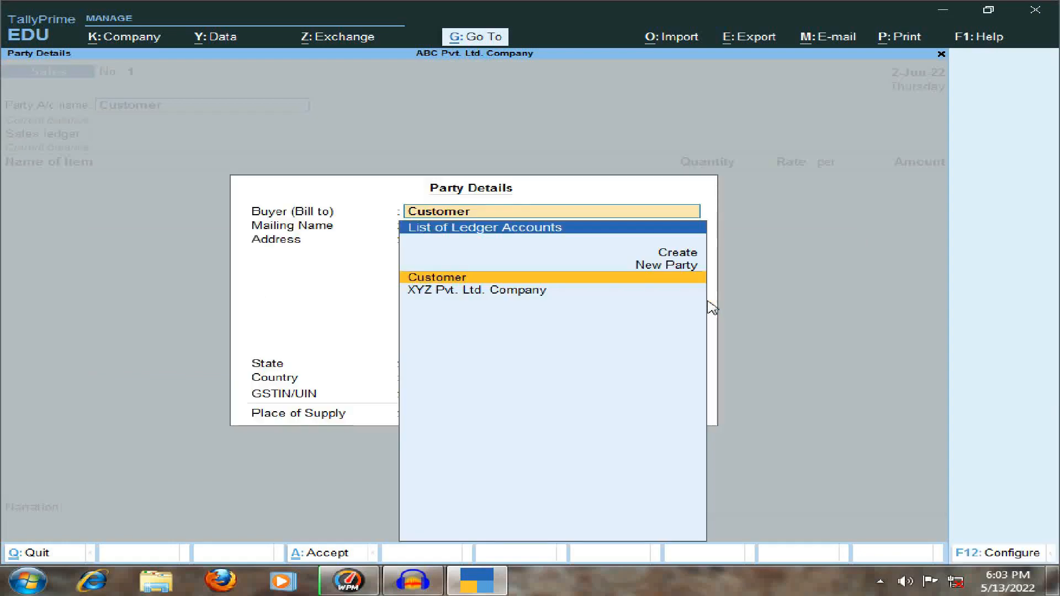
- Accept Customer as buyer with Maharashtra as place of supply, and choose Sales as the sales ledger
key(Return)
key(Return)
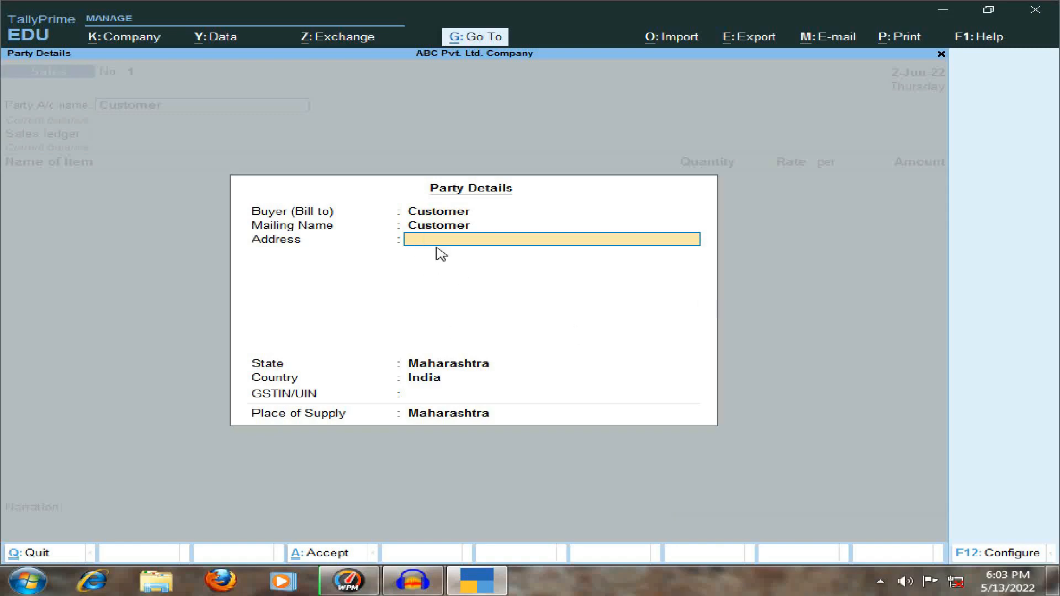
key(Return)
key(Return)
key(Return)
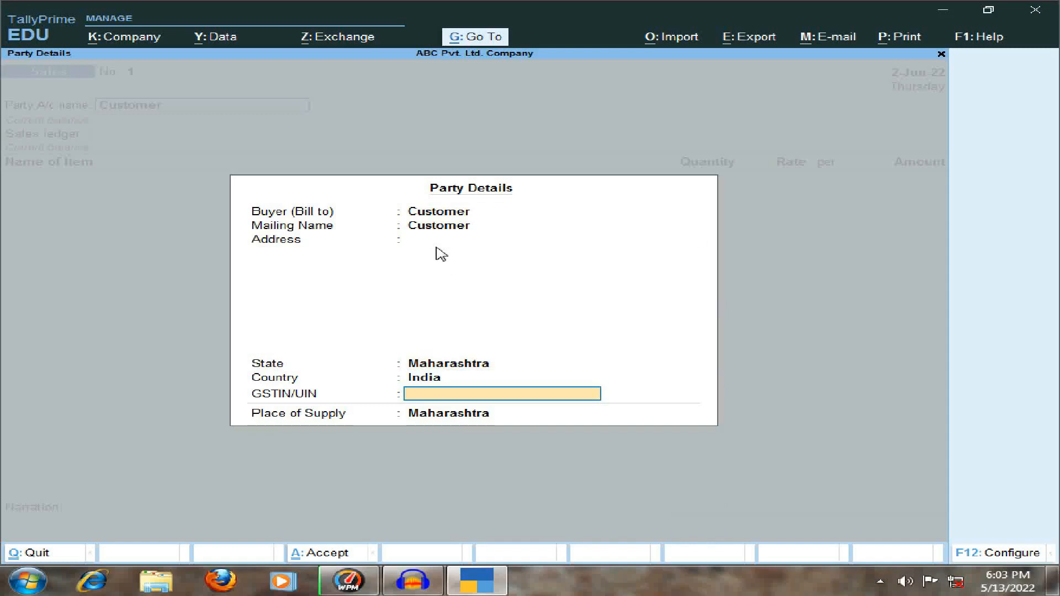
key(Return)
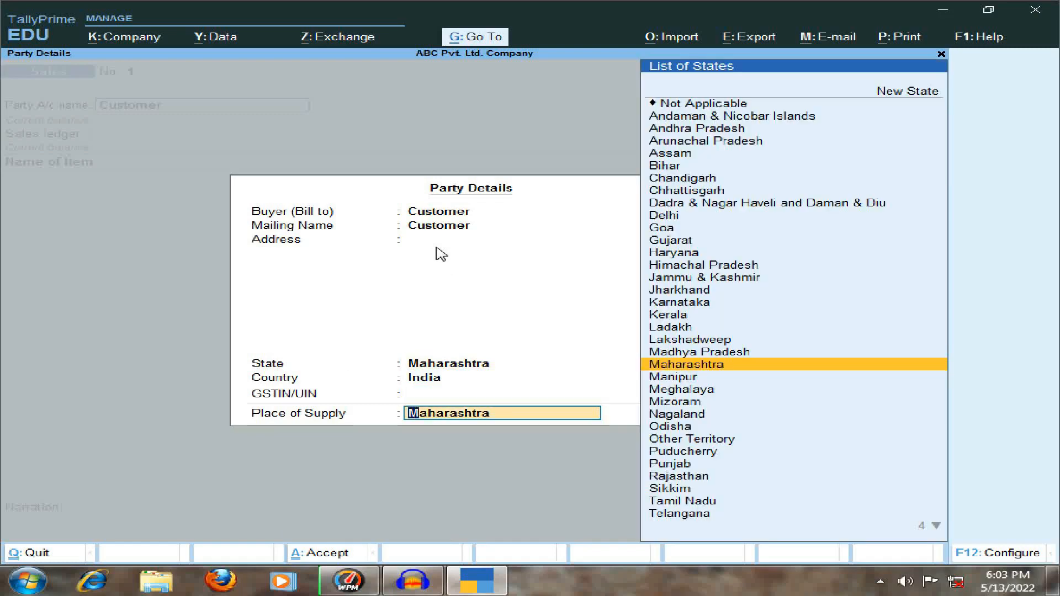
key(Return)
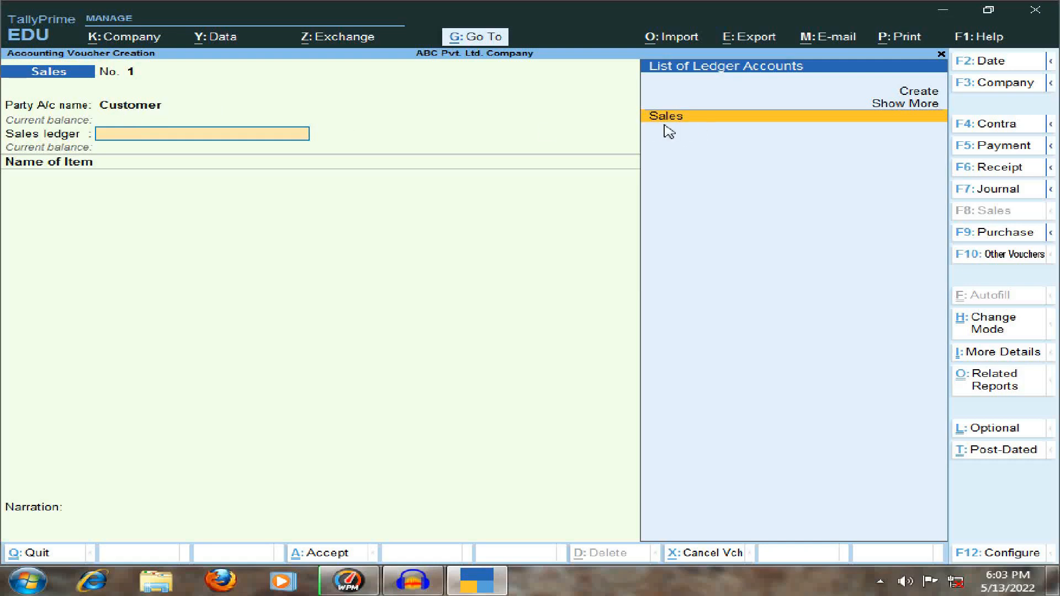
key(Return)
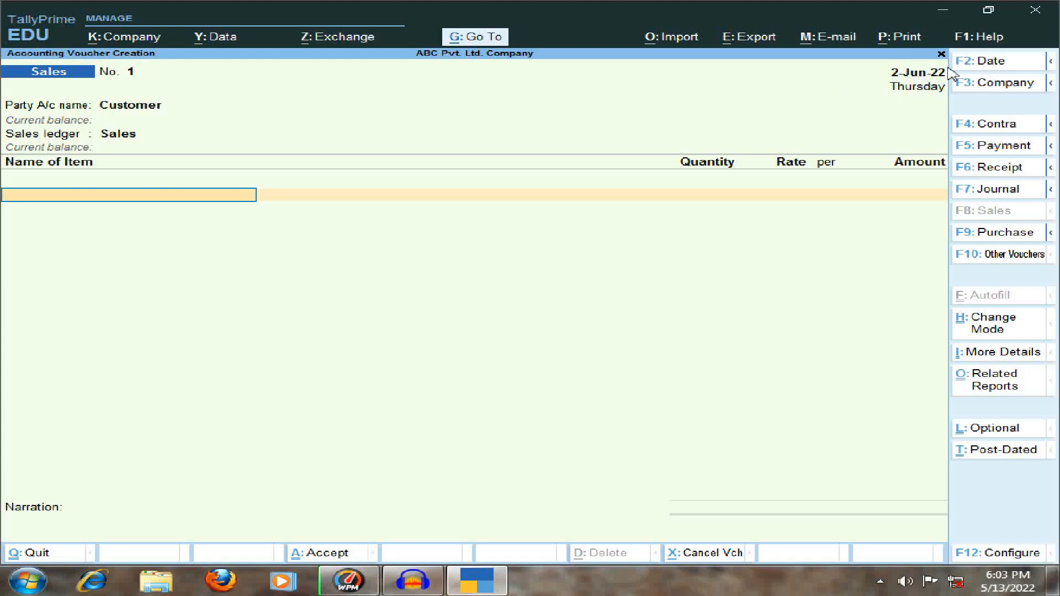
- Set the sales voucher's date to 1-Jul-22
click(969, 65)
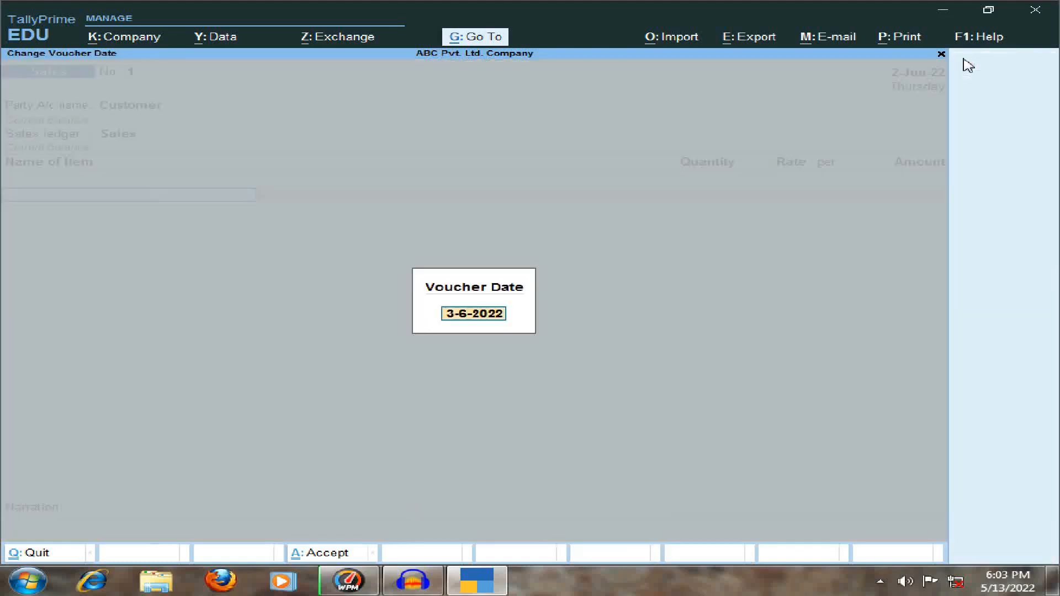
text(1-7)
key(Return)
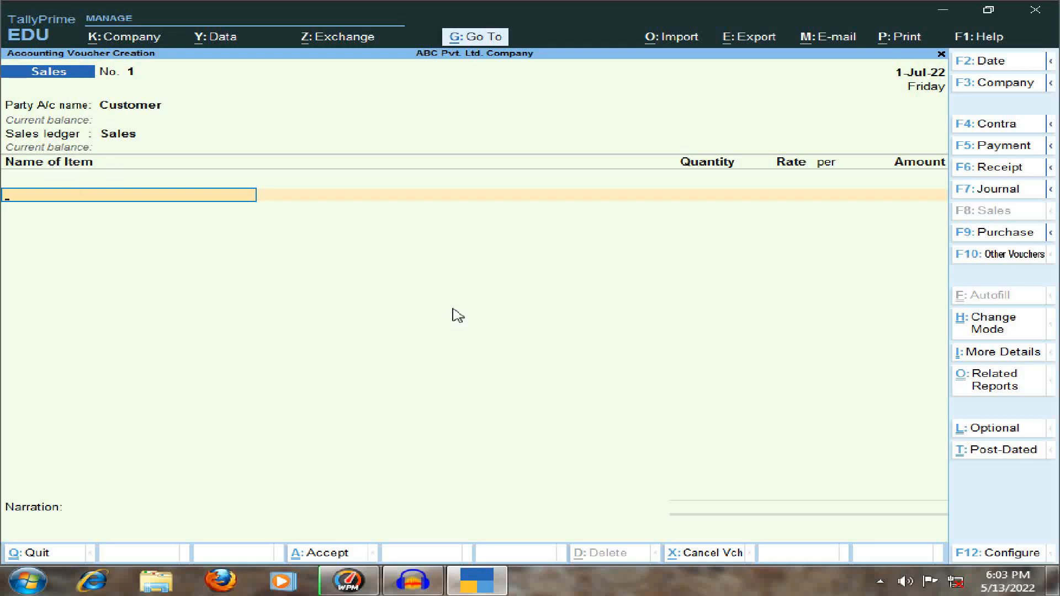
- Choose Normal Keyboard as the first stock item of the sales voucher
key(space)
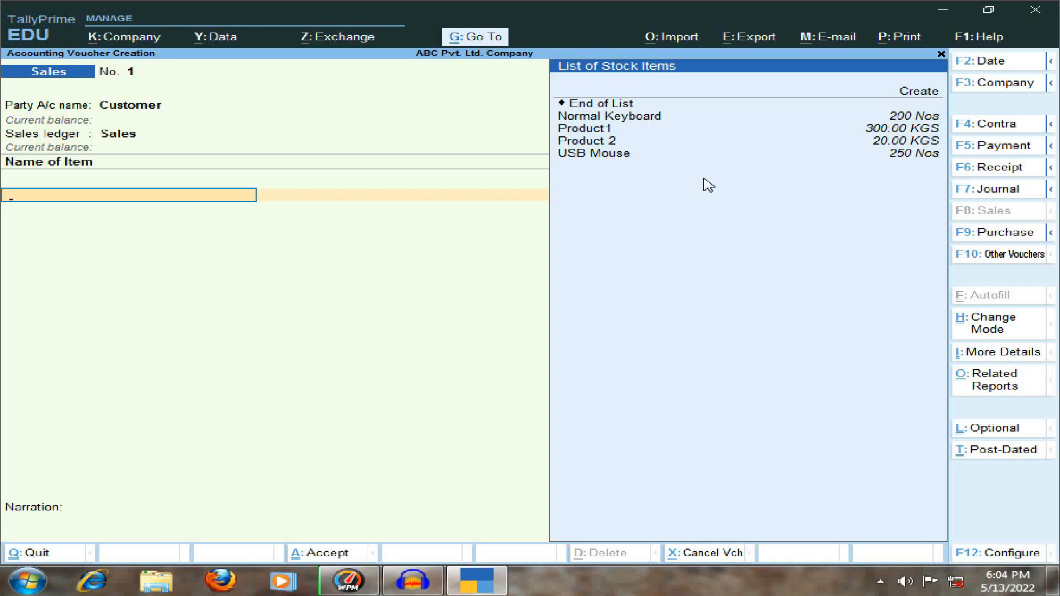
key(Down)
key(Down)
key(Down)
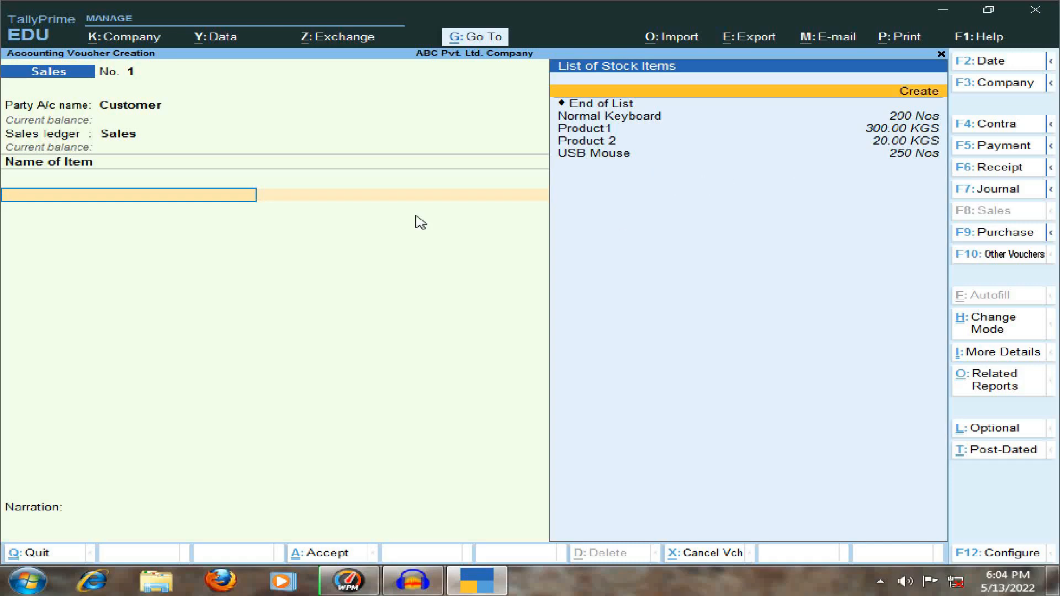
key(Return)
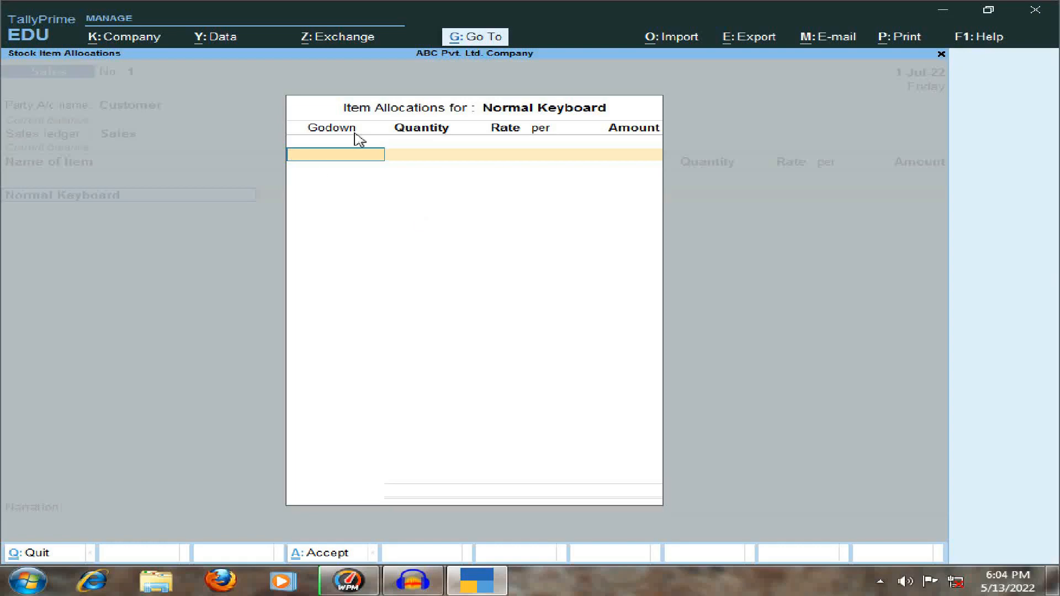
- Allocate 100 Nos of Normal Keyboard from the Main Location godown at a rate of 450 per Nos
key(space)
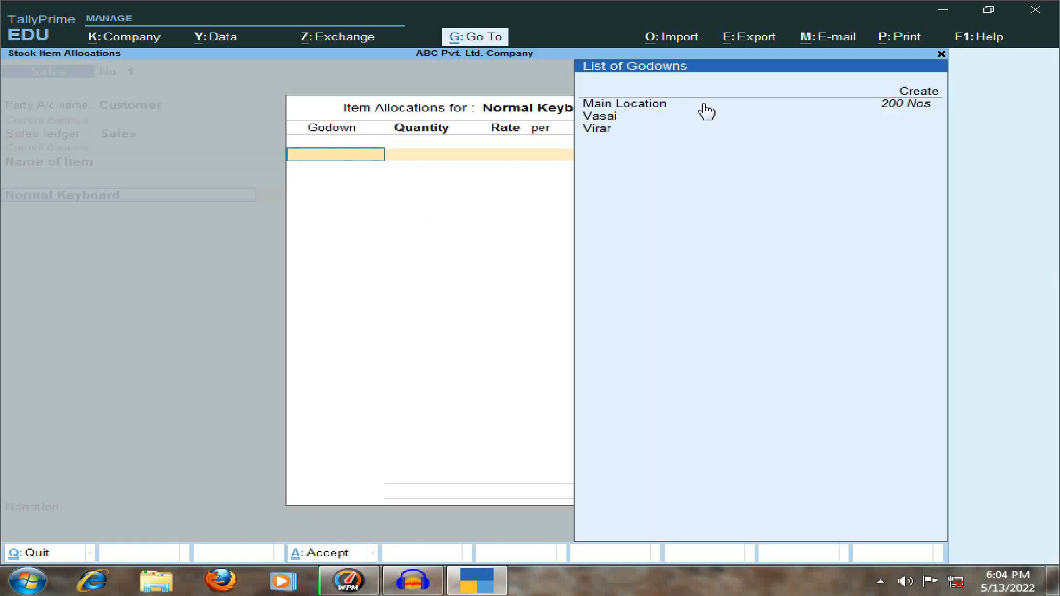
key(Down)
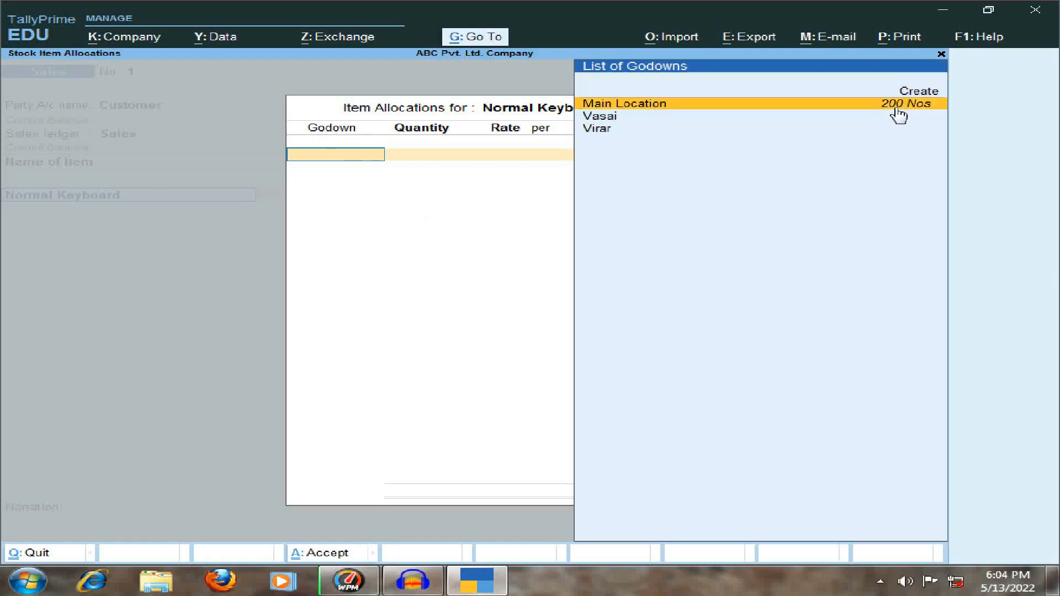
click(898, 109)
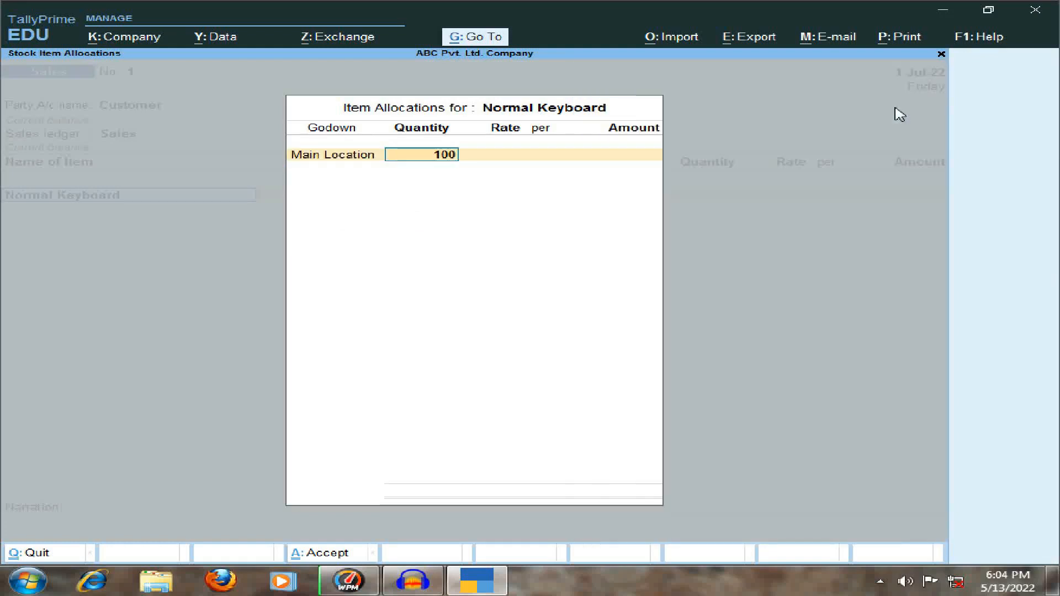
key(Return)
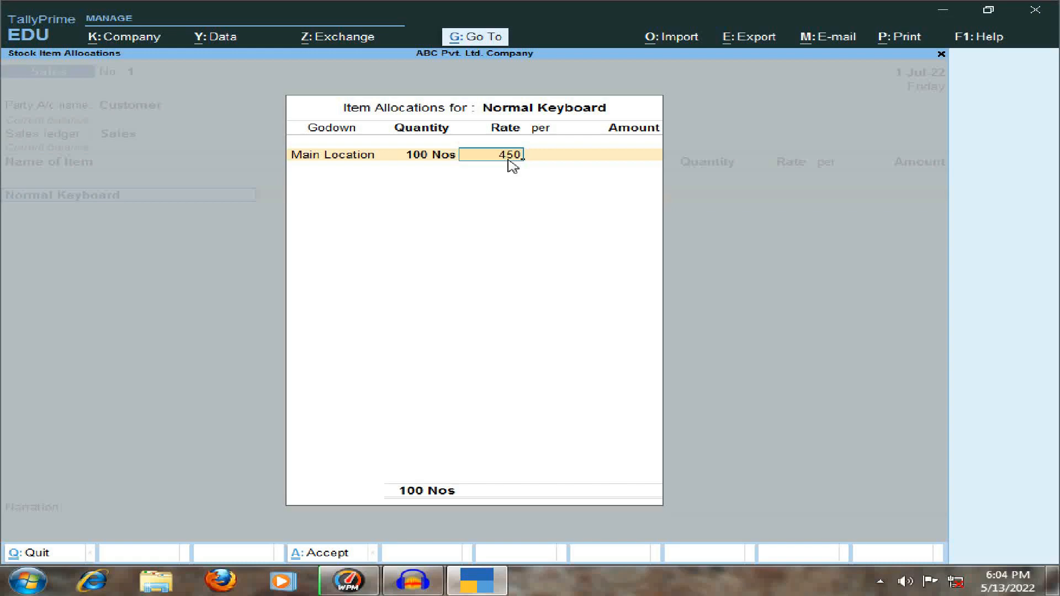
key(Return)
key(Return)
key(Return)
key(Return)
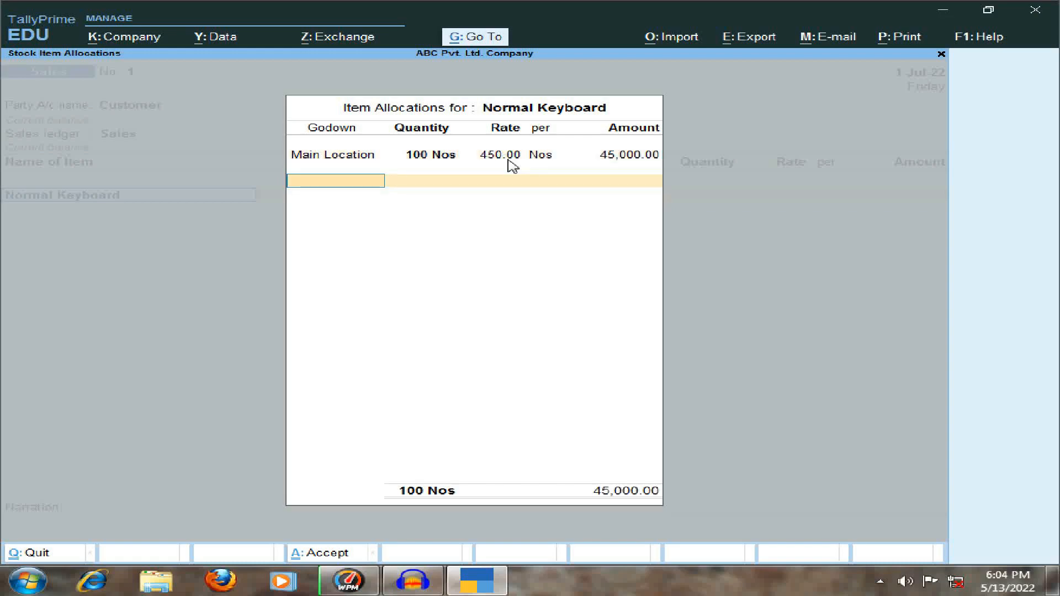
key(Return)
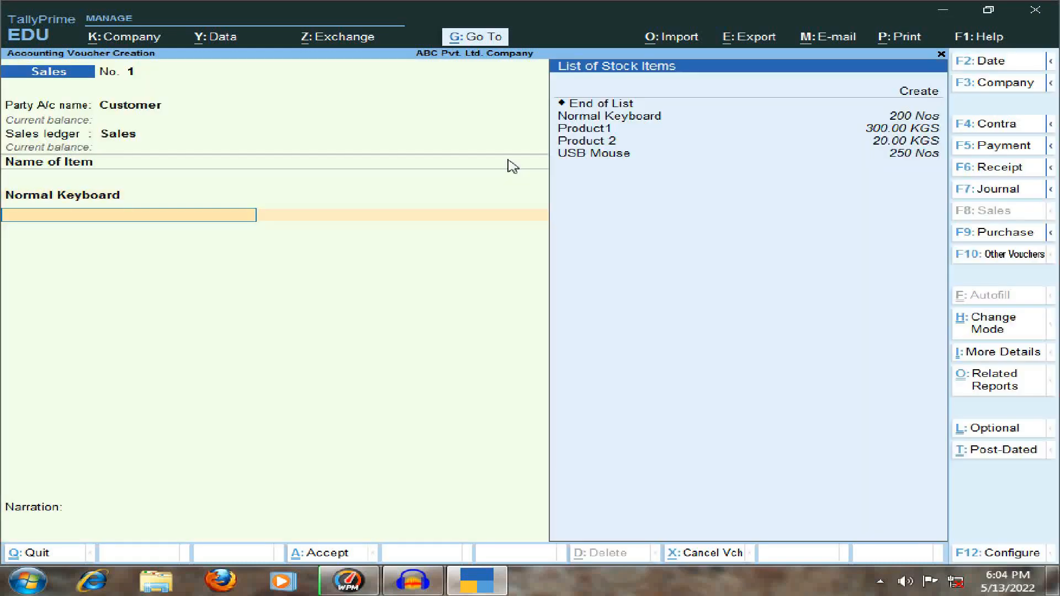
- Choose USB Mouse as the second stock item of the sales voucher
key(Down)
key(Down)
key(Down)
key(Down)
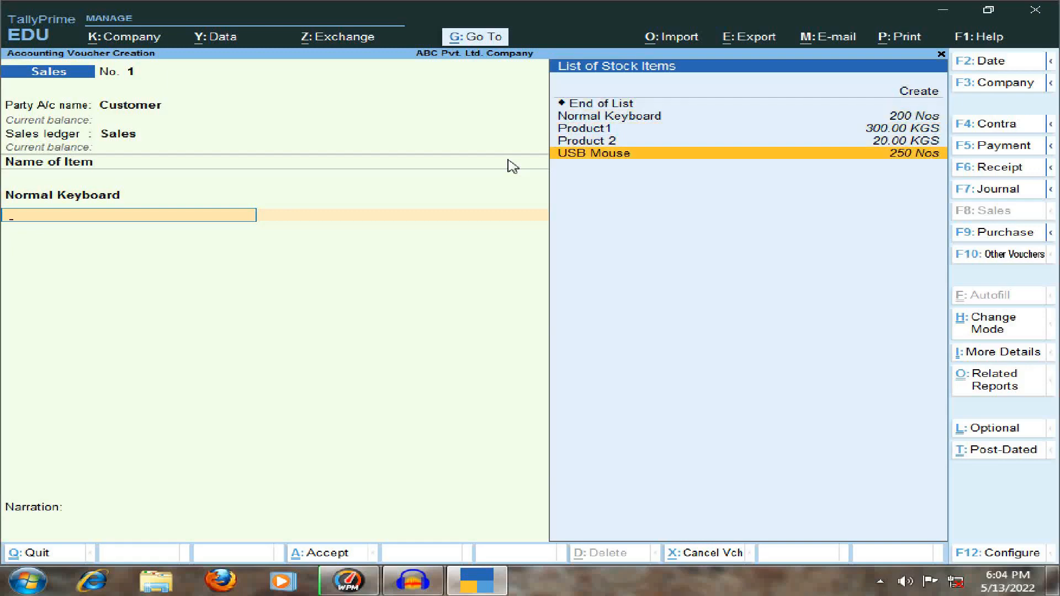
key(Return)
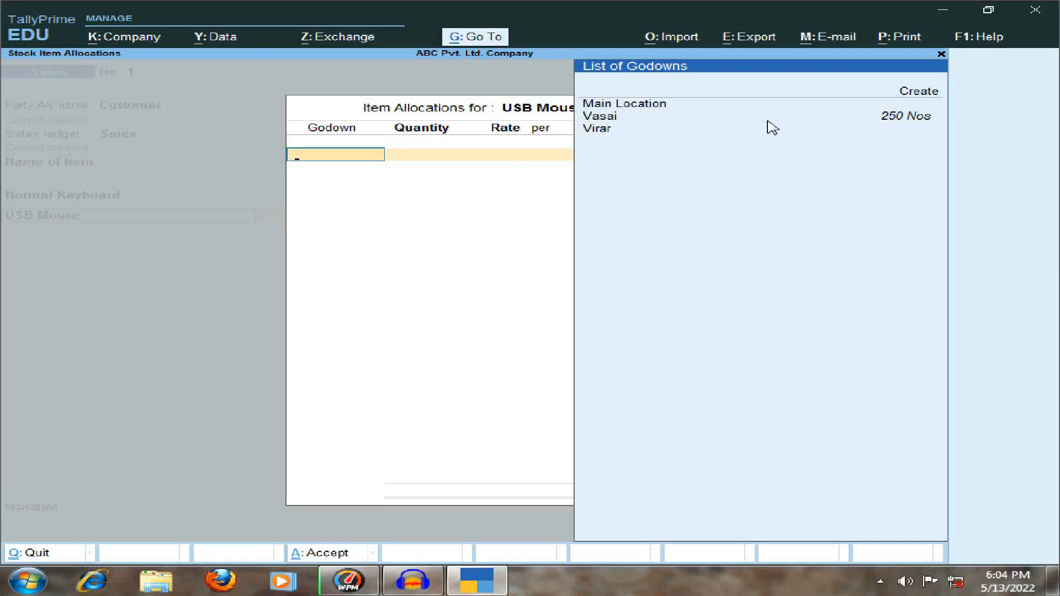
- Allocate 100 Nos of USB Mouse from the Vasai godown at 250 per Nos and accept the item amount
key(Down)
key(Down)
key(Down)
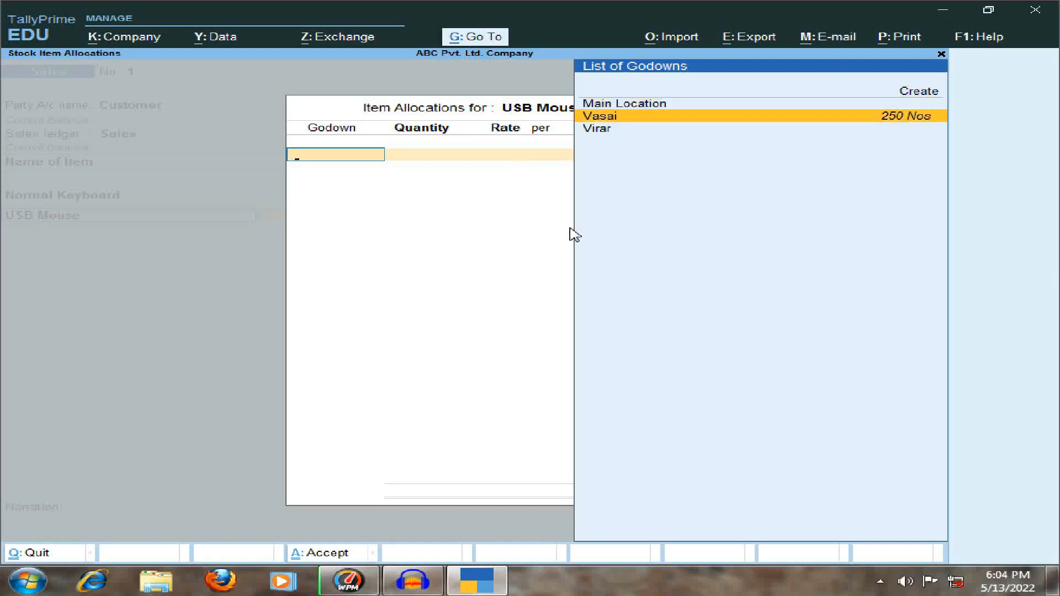
key(Return)
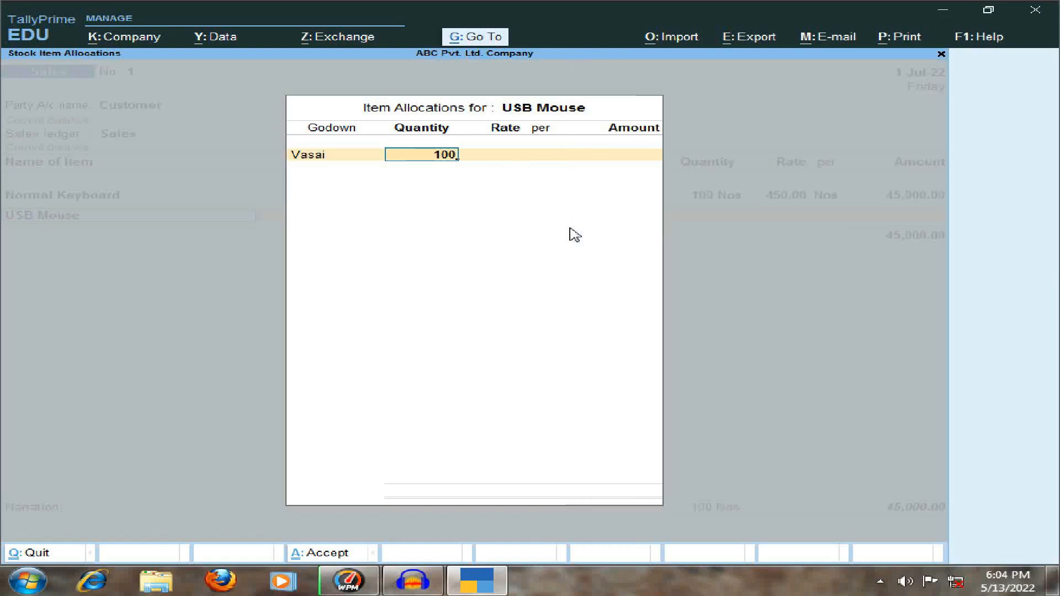
key(Return)
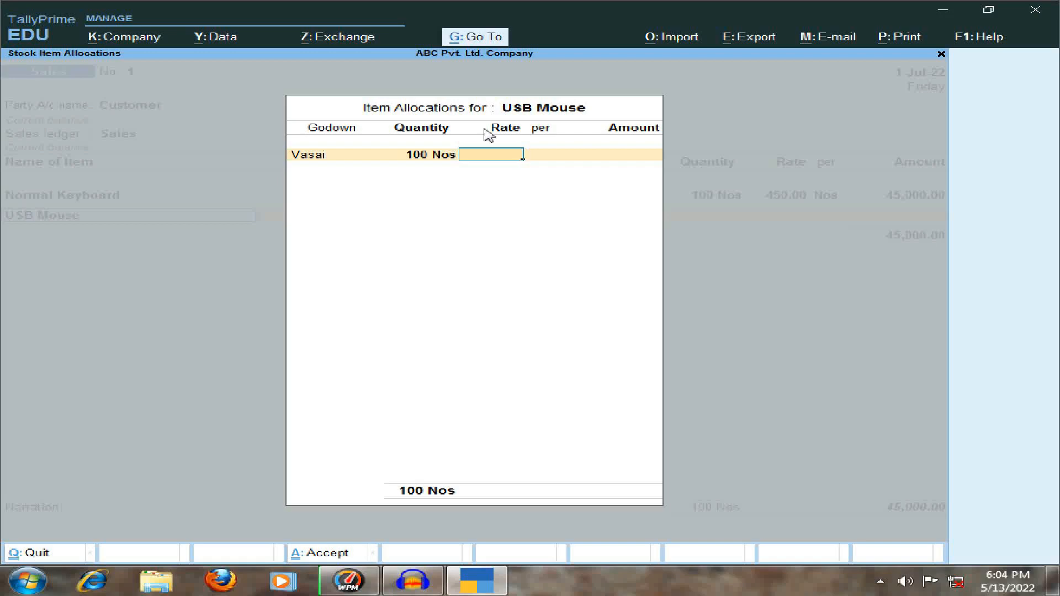
text(250)
key(Return)
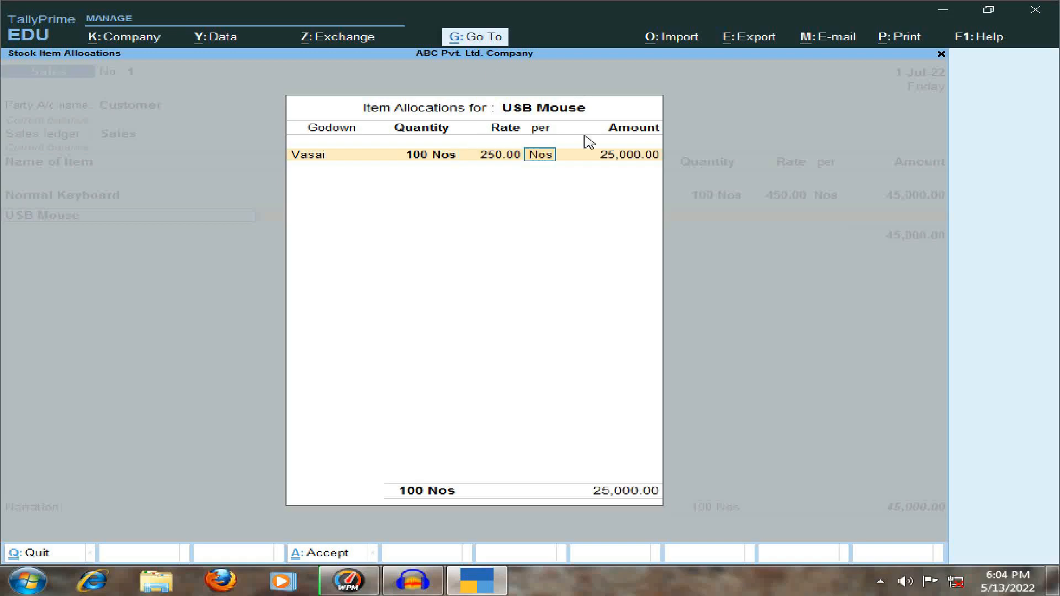
key(Return)
key(Return)
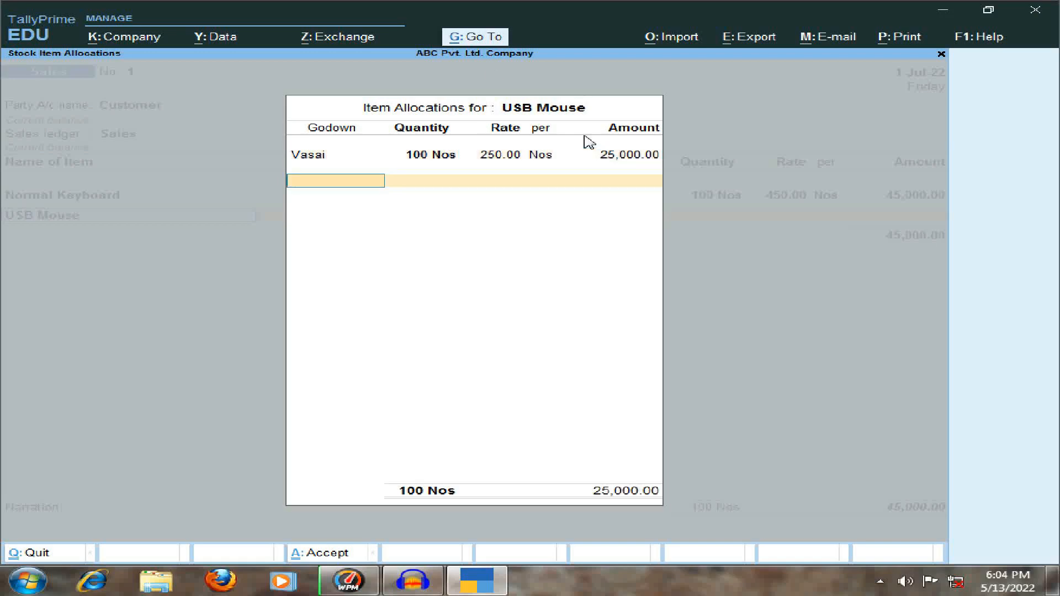
key(Return)
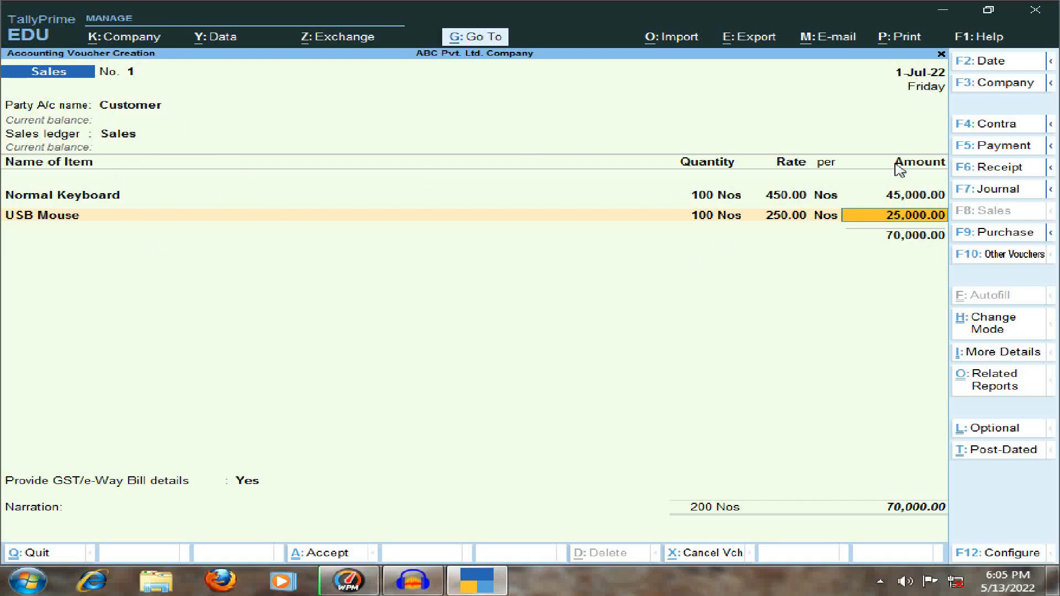
key(Return)
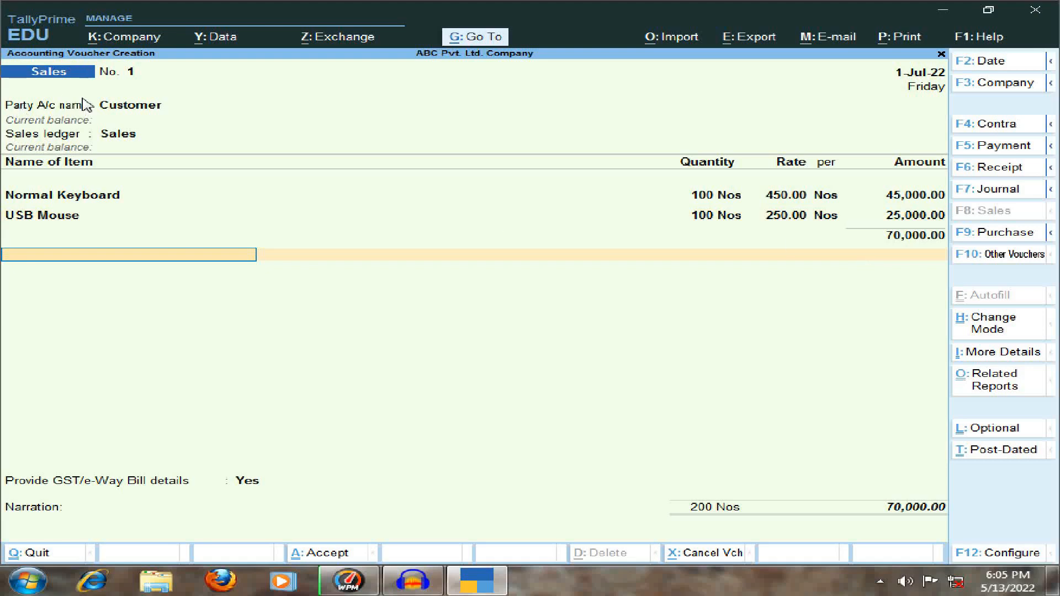
- End the item list, set Provide GST/e-Way Bill details to No, and leave the narration blank
key(Return)
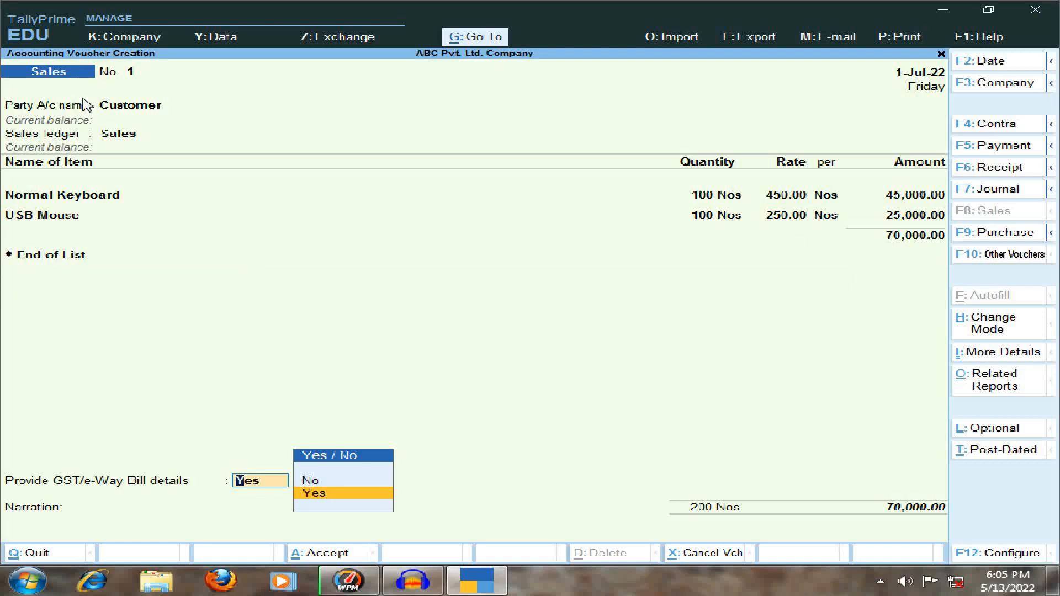
key(Up)
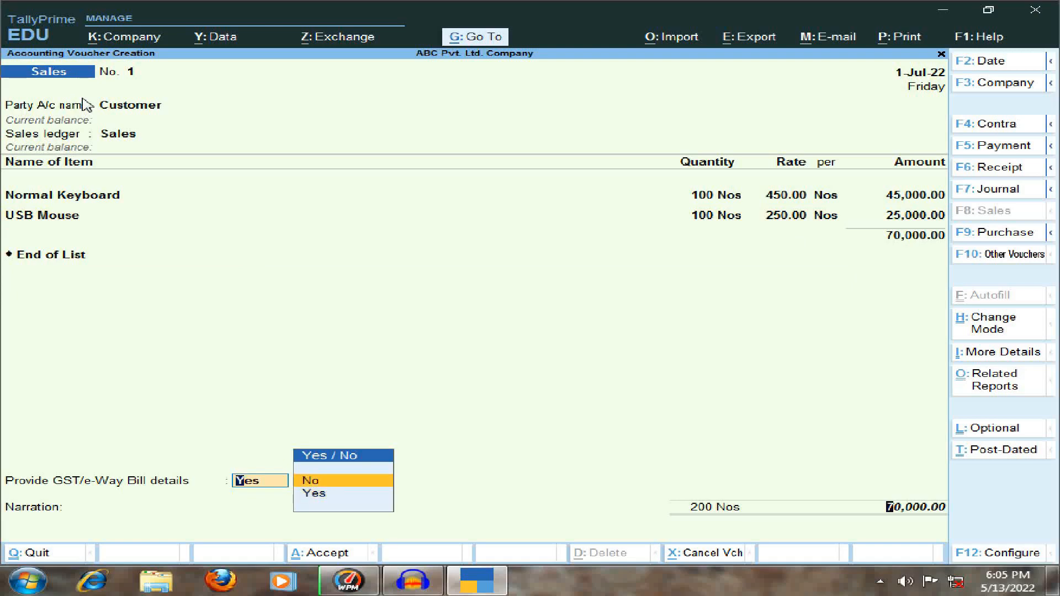
key(Return)
key(Return)
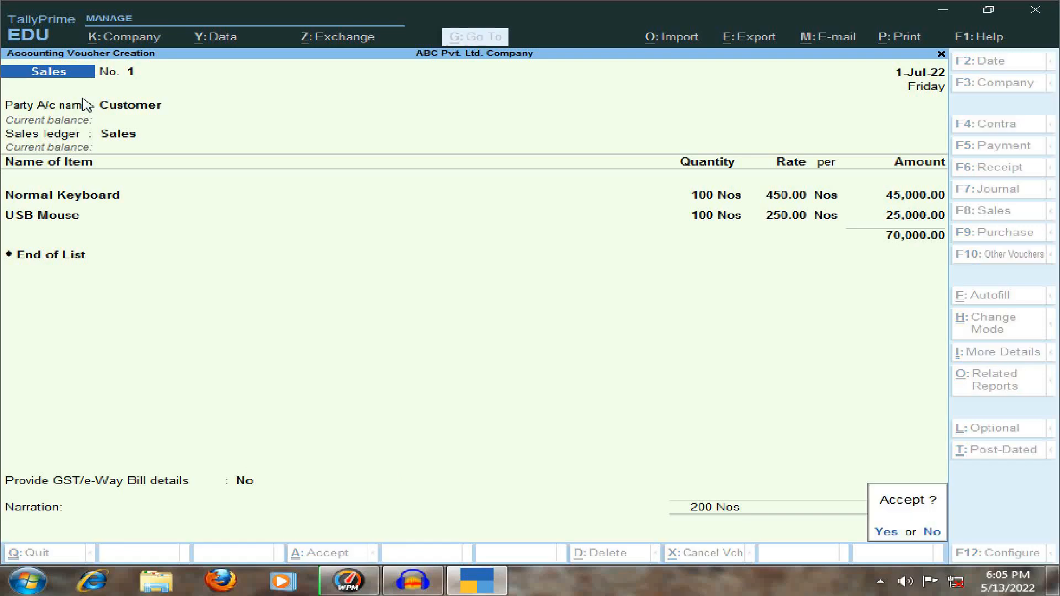
- Save the sales voucher, answering Yes to sending its details for e-Way Bill generation
key(Return)
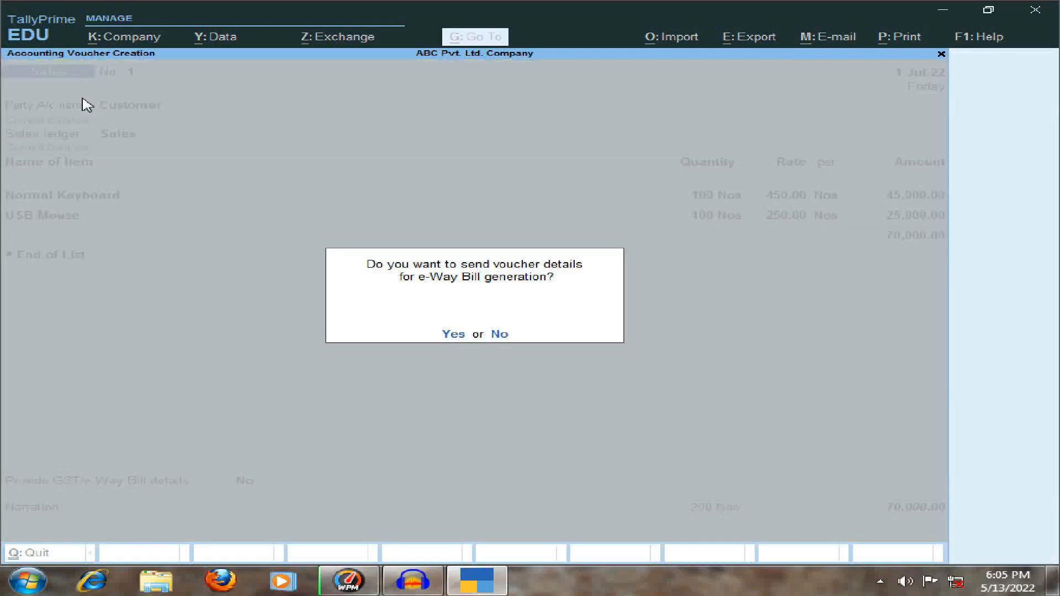
key(Return)
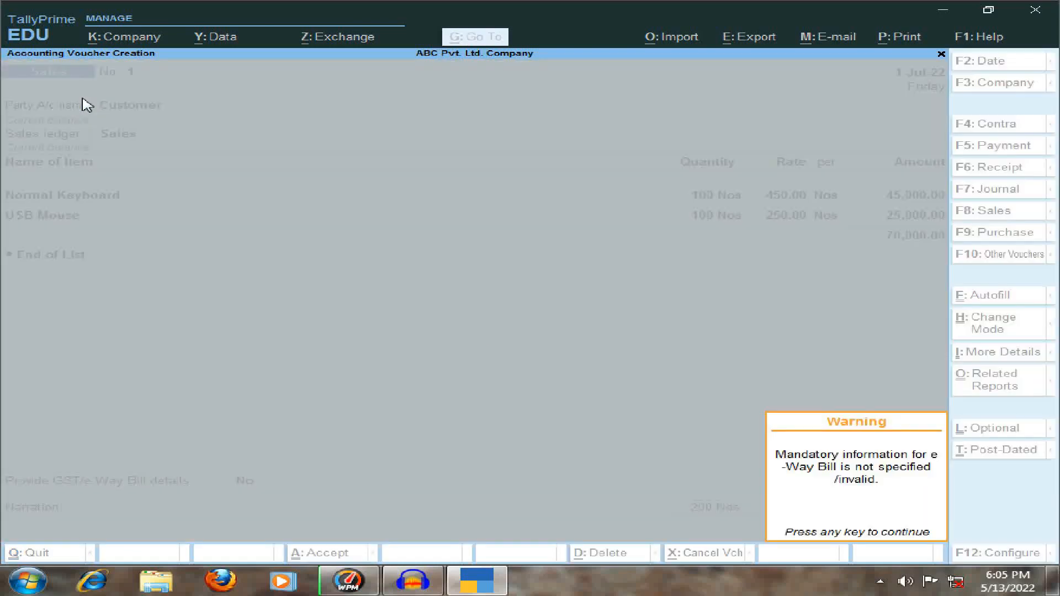
key(Return)
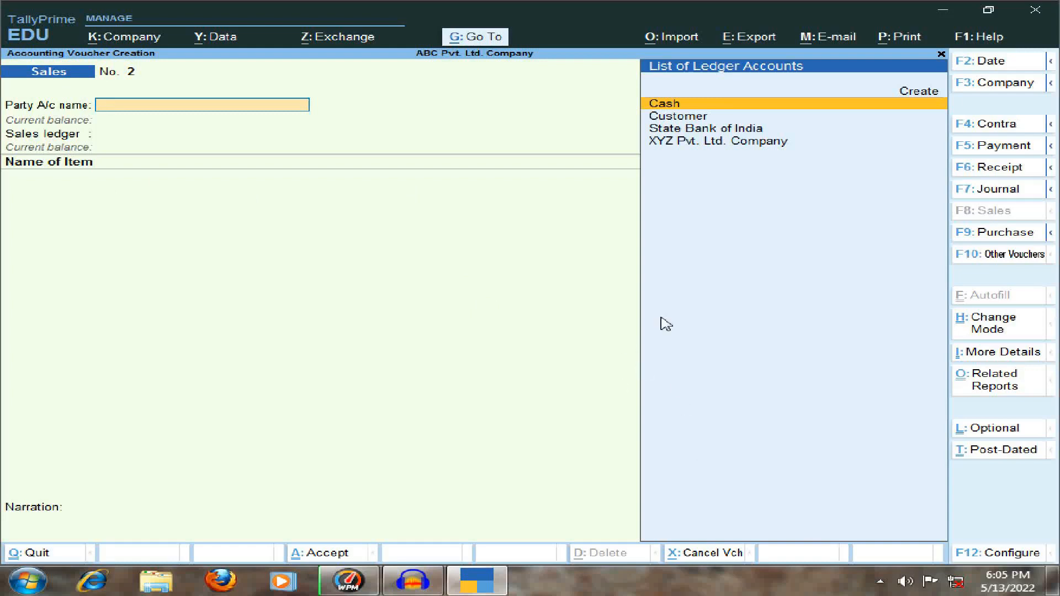
- Quit voucher entry and open Display More Reports
key(Escape)
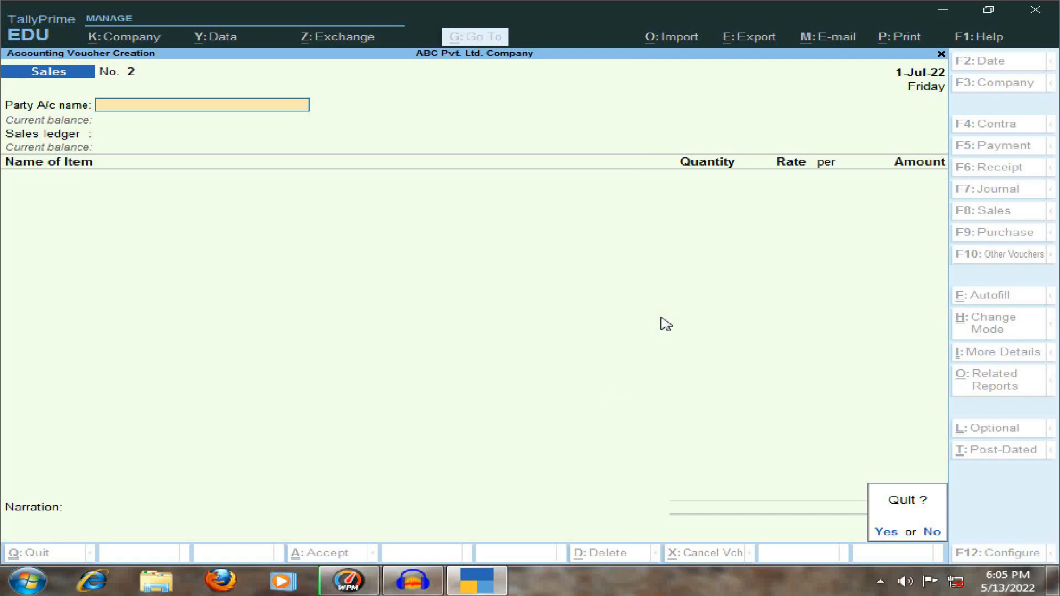
key(y)
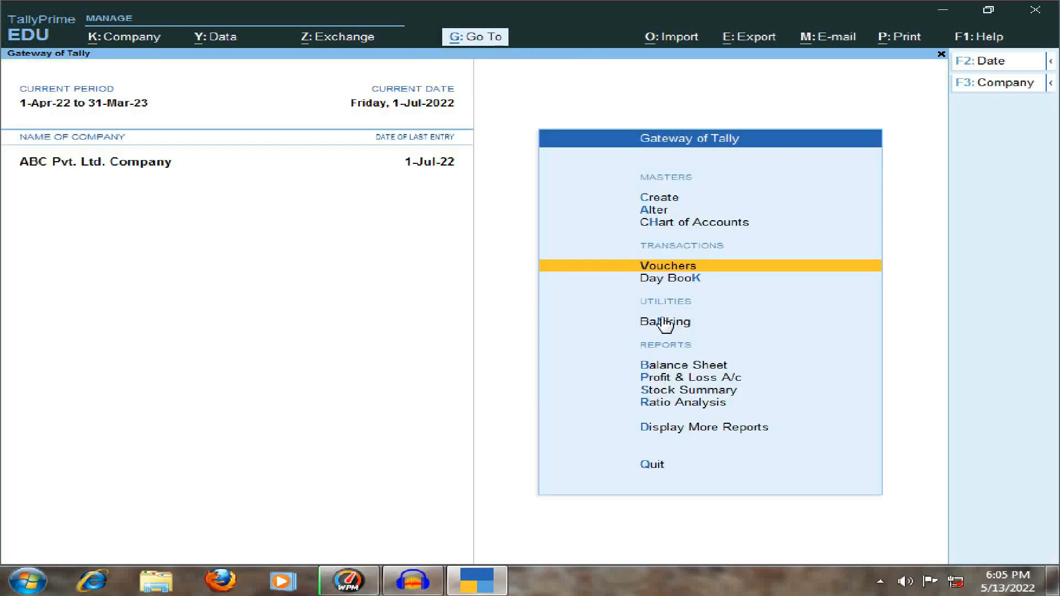
key(Down)
key(Down)
key(Down)
key(Down)
key(Down)
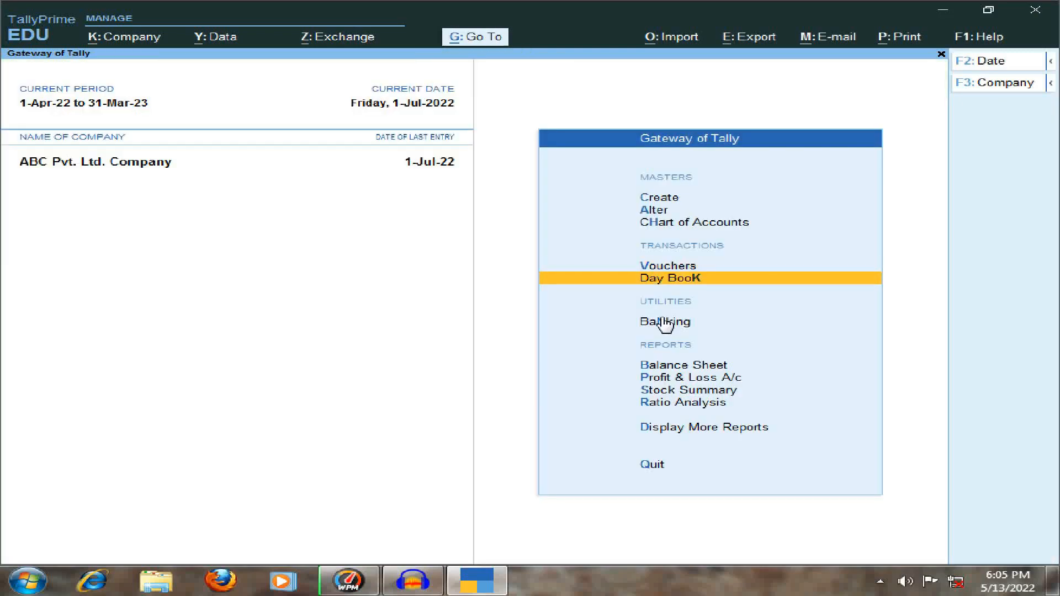
key(Up)
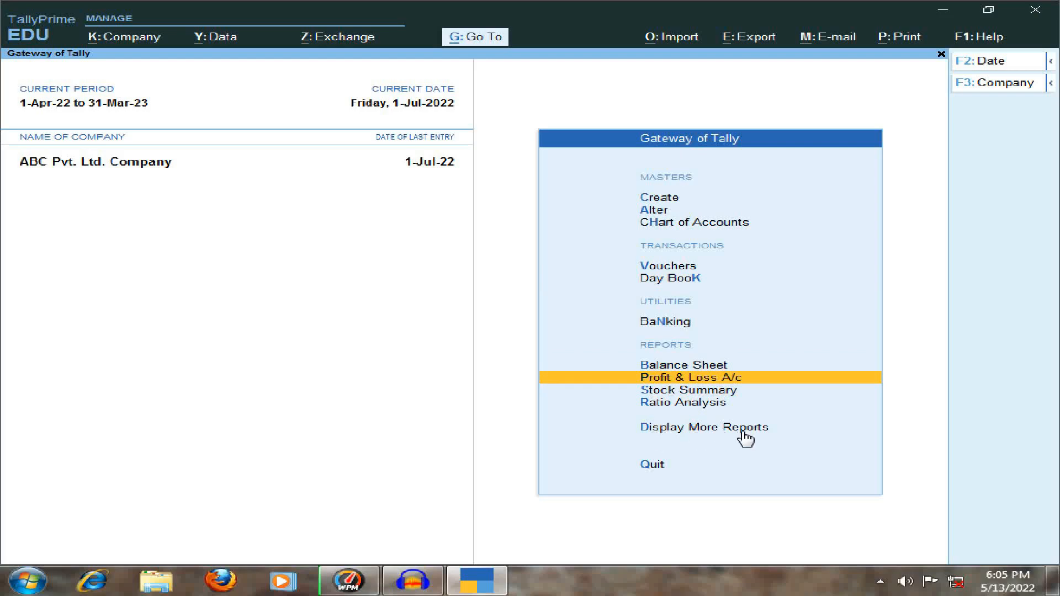
key(Down)
key(Down)
key(Down)
key(Return)
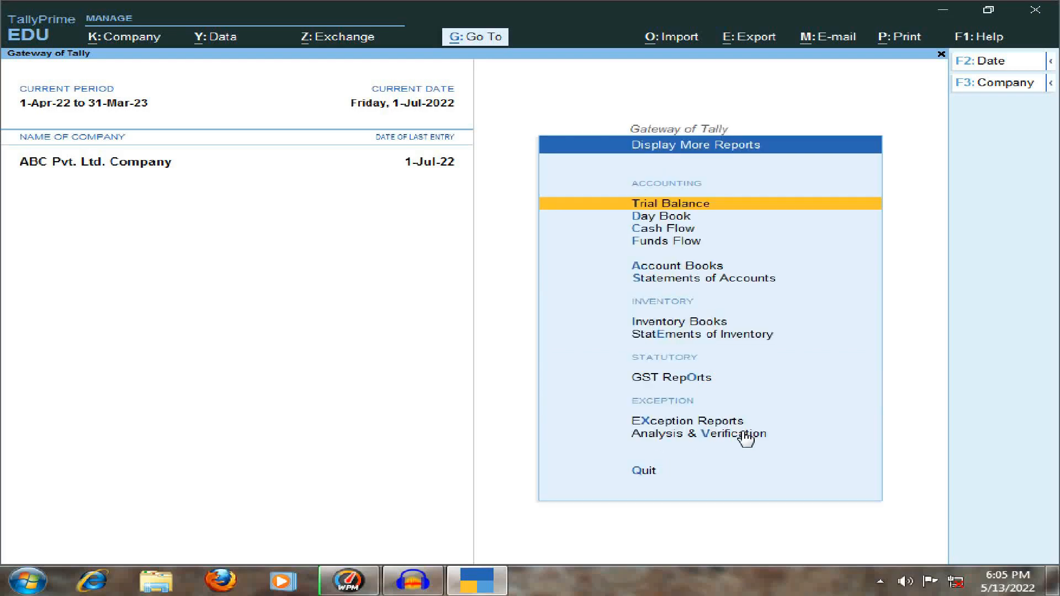
- Open the Sales Register from the account books
key(Down)
key(Down)
key(Down)
key(Down)
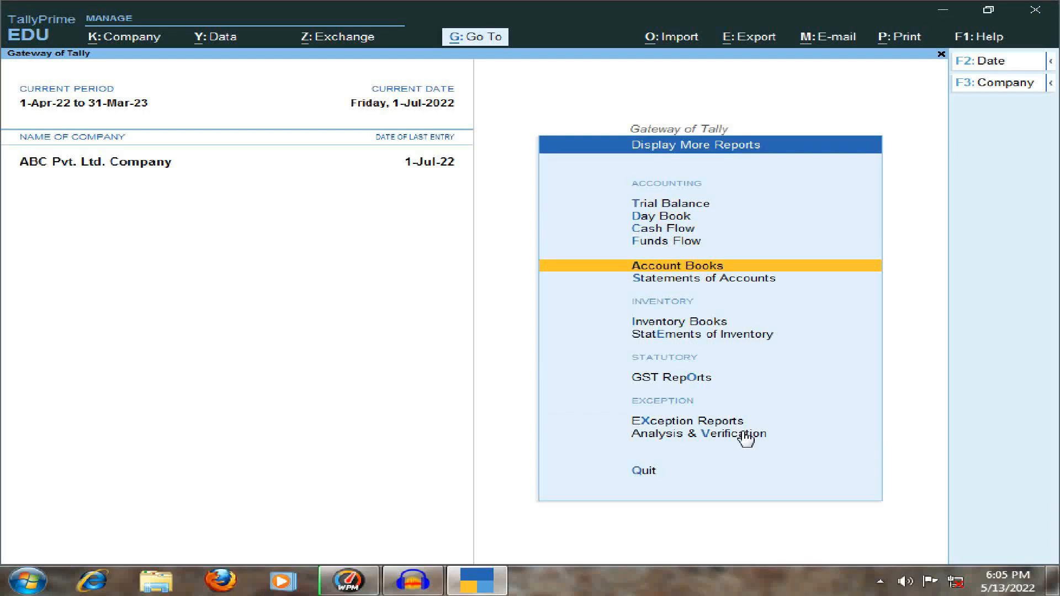
key(Return)
key(Down)
key(Down)
key(Down)
key(Down)
key(Down)
key(Down)
key(Down)
key(Down)
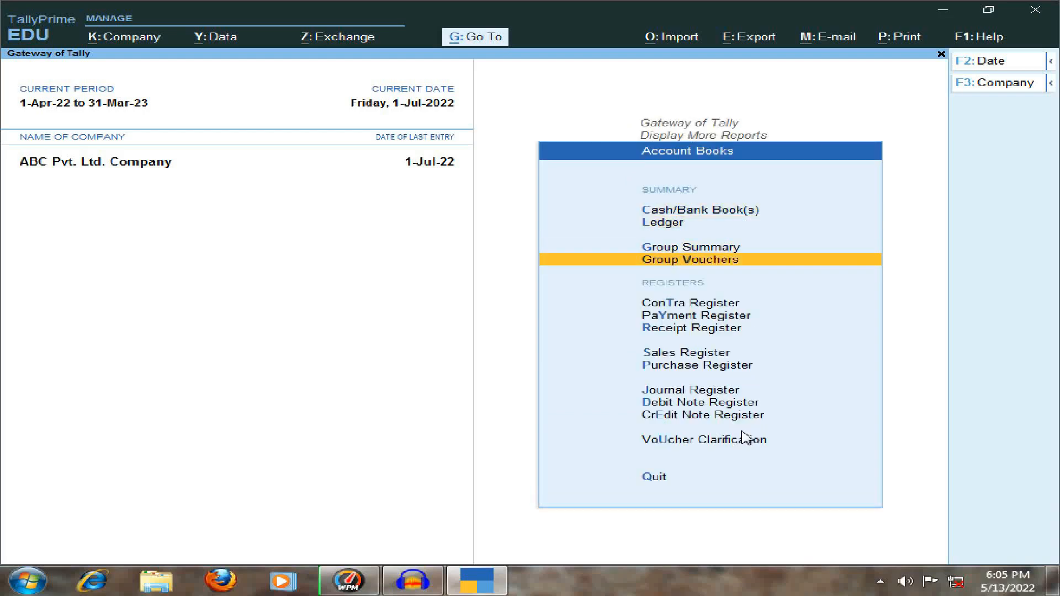
key(Up)
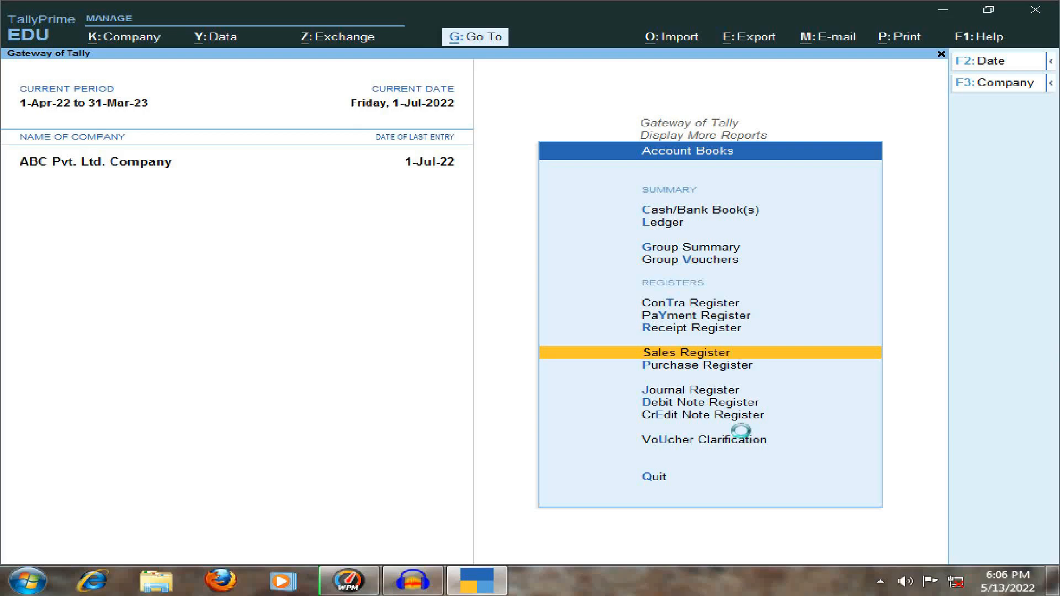
key(Return)
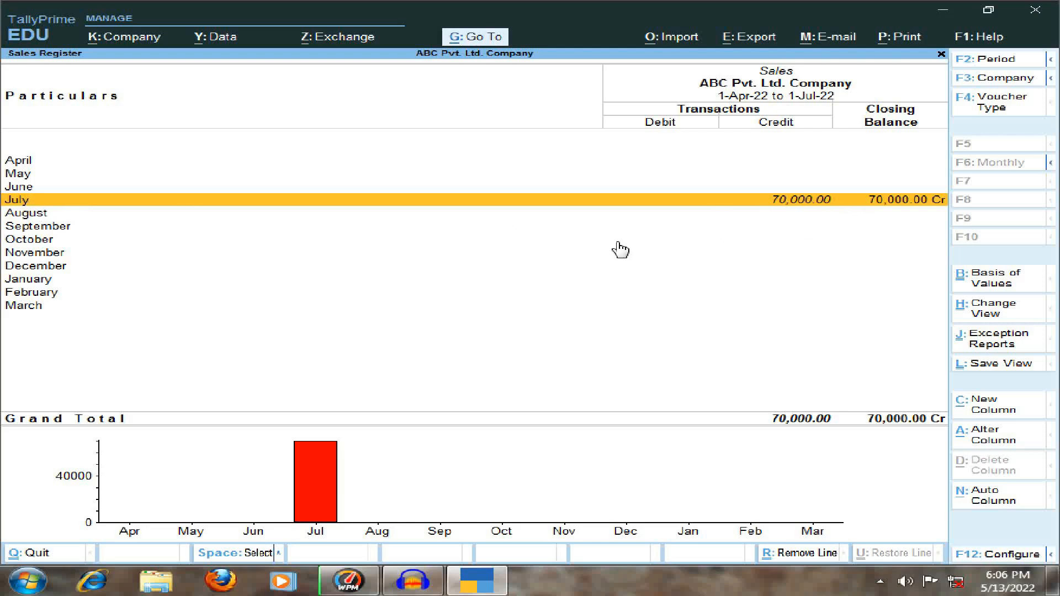
- Drill into July's sales in the register and open the Customer voucher dated 1-Jul-22
click(774, 201)
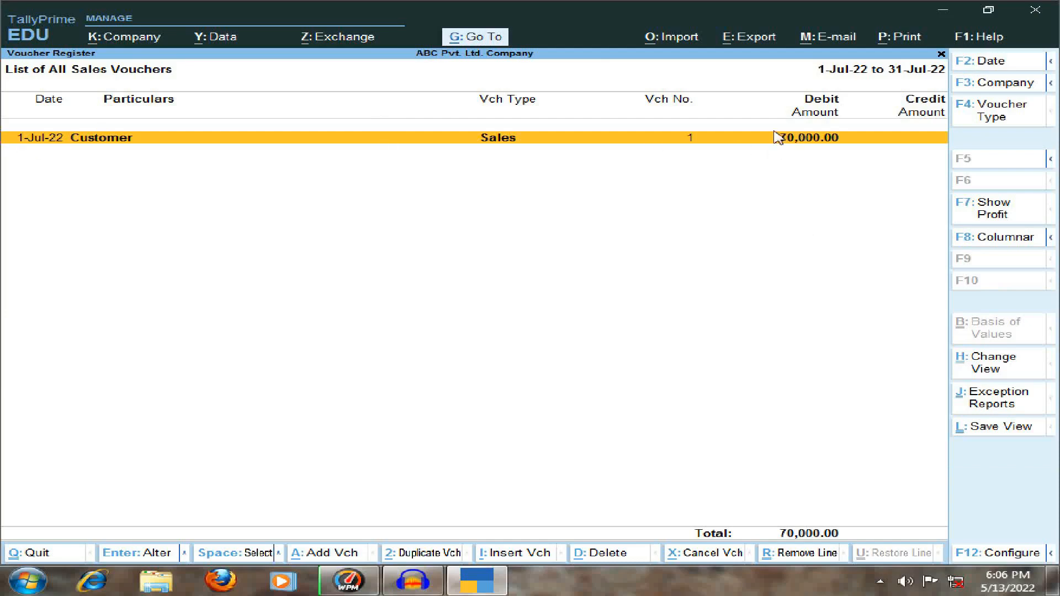
key(Return)
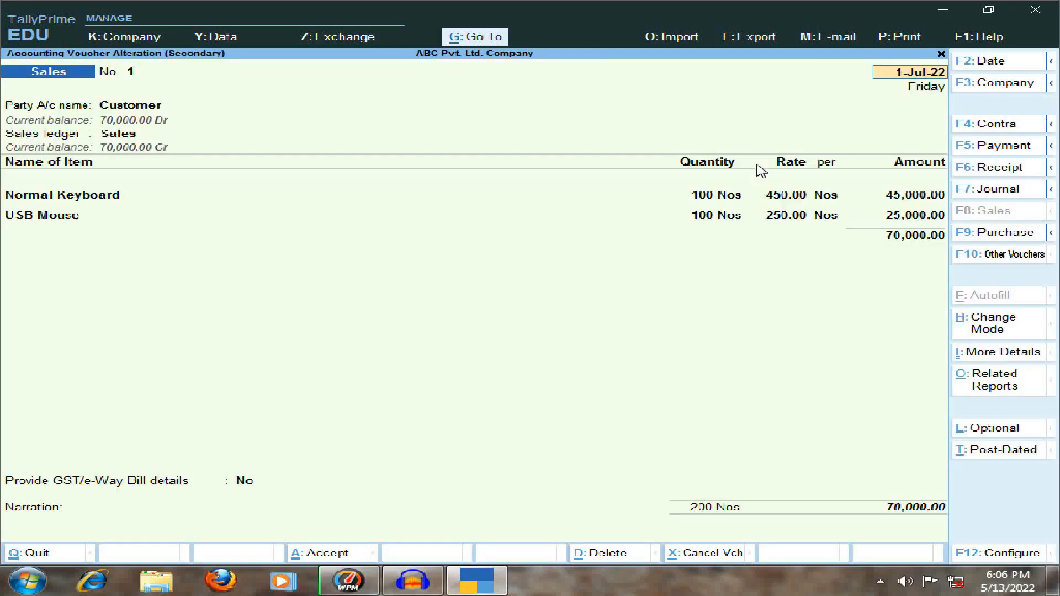